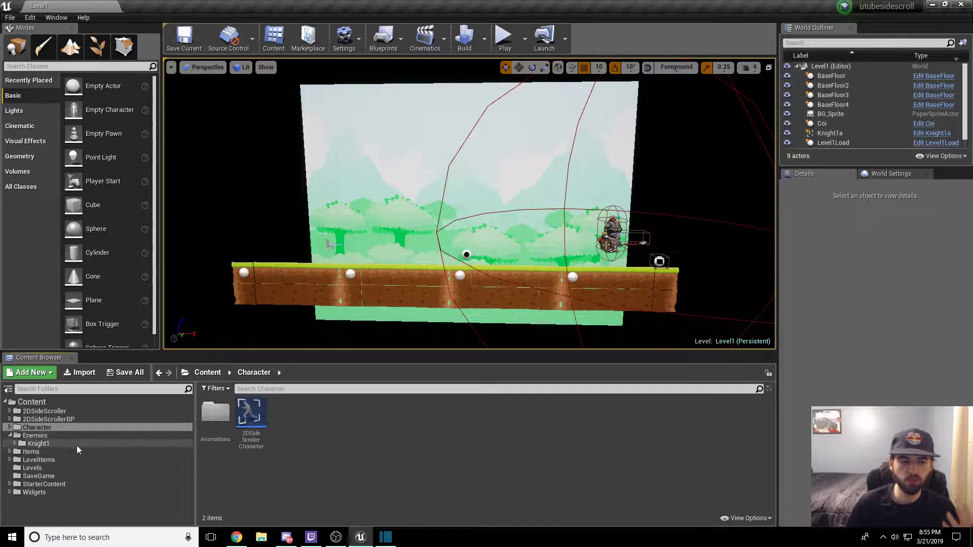
Step: Show the Levels folder so Level1, Level2, Level3 and Title appear
left_click(35, 469)
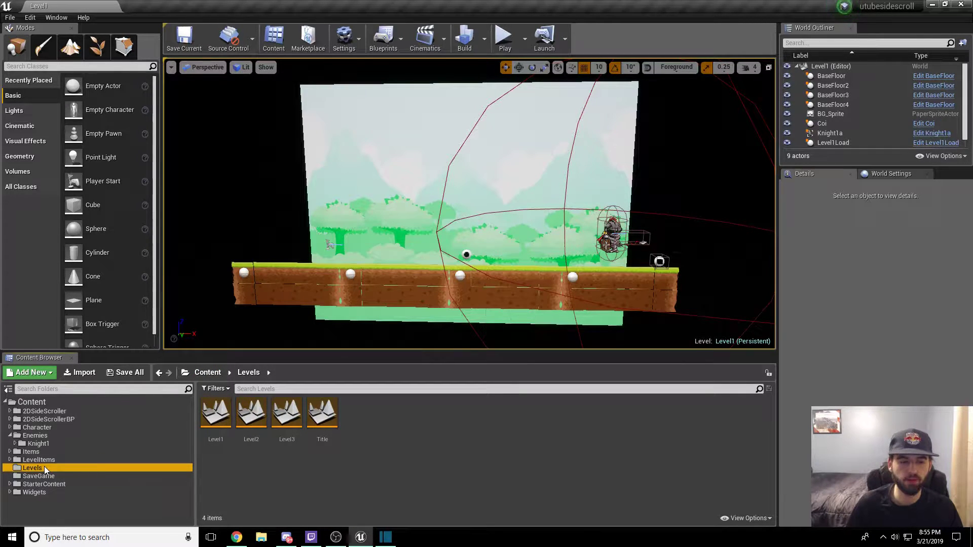
Step: Duplicate Level1 as HubWorld, then open and save the new level
right_click(218, 423)
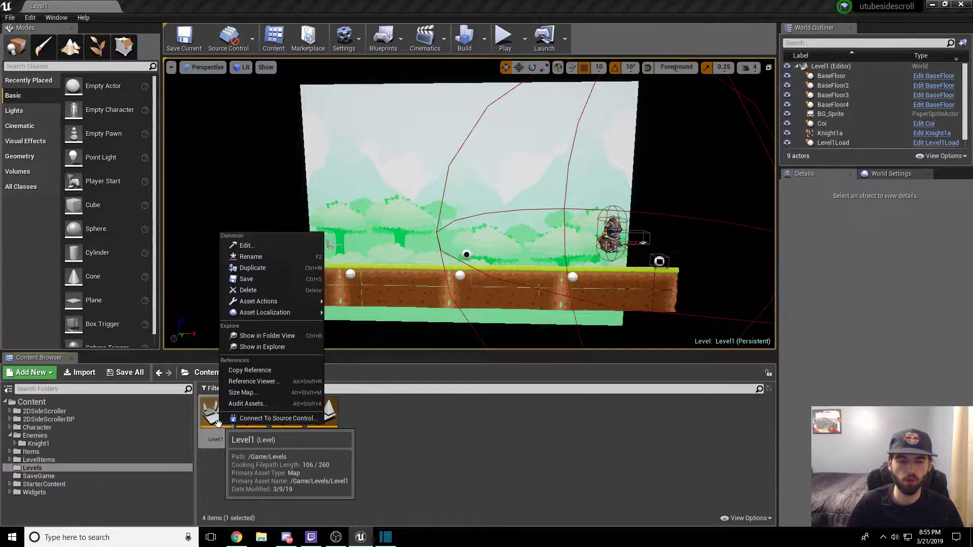
left_click(270, 267)
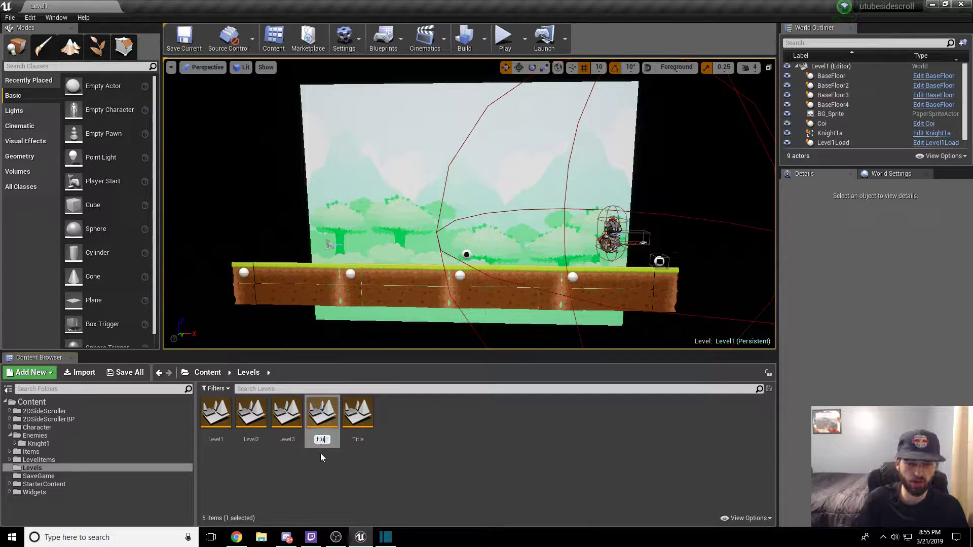
type("HubWorld")
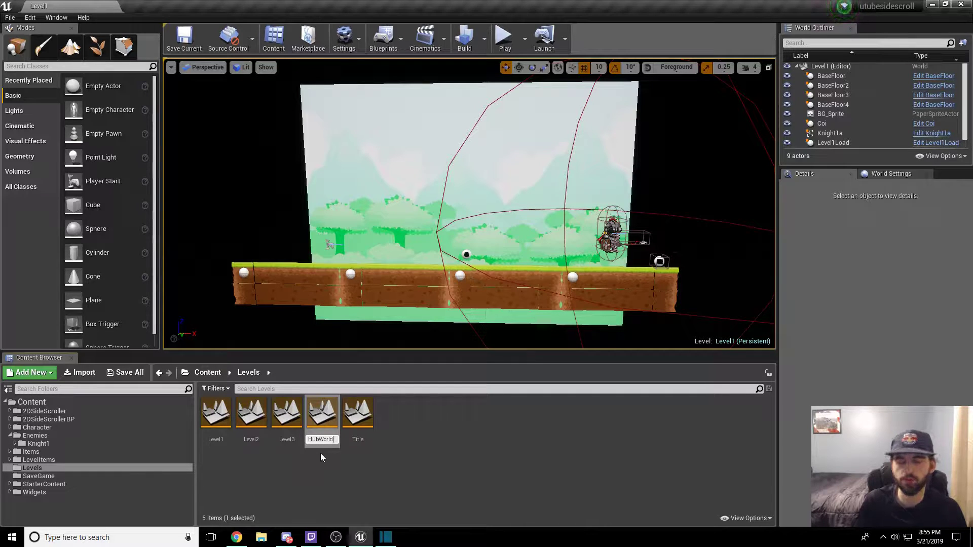
key("Return")
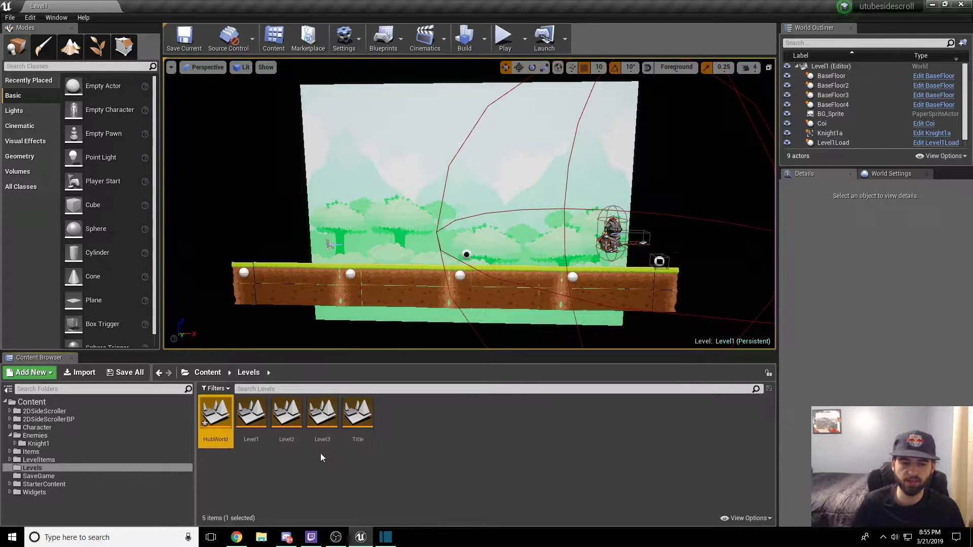
double_click(209, 419)
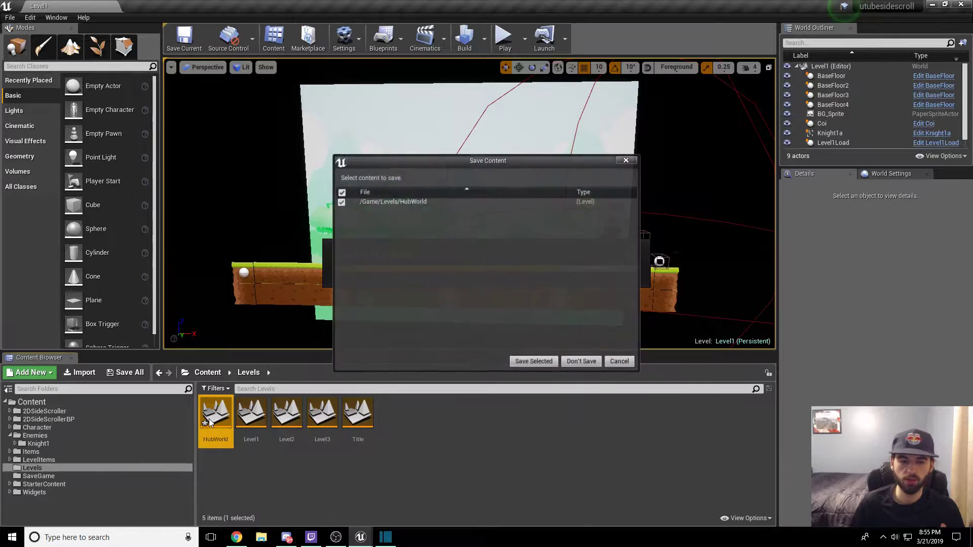
left_click(533, 361)
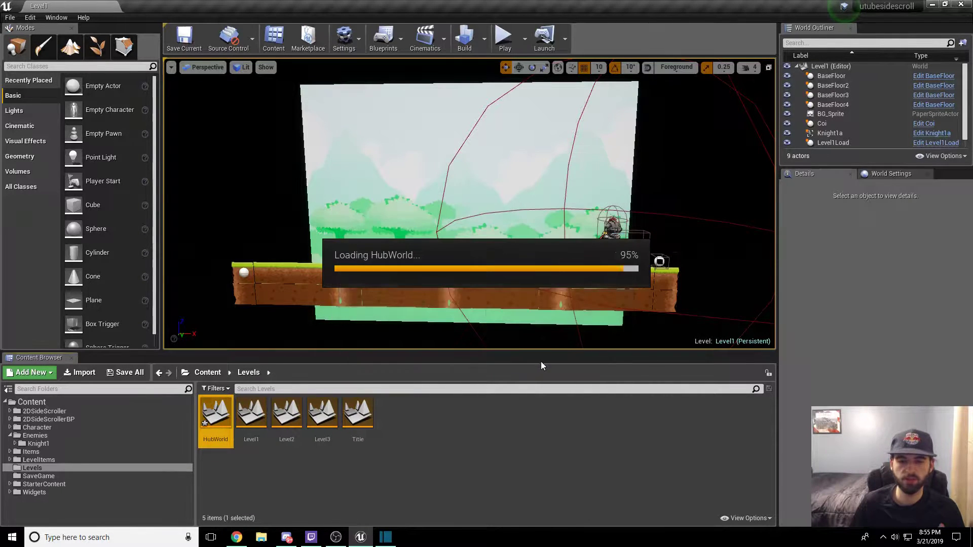
Step: Delete the Knight1a enemy from the HubWorld viewport, leaving Level1Load in place
right_click_drag(430, 270, 491, 208)
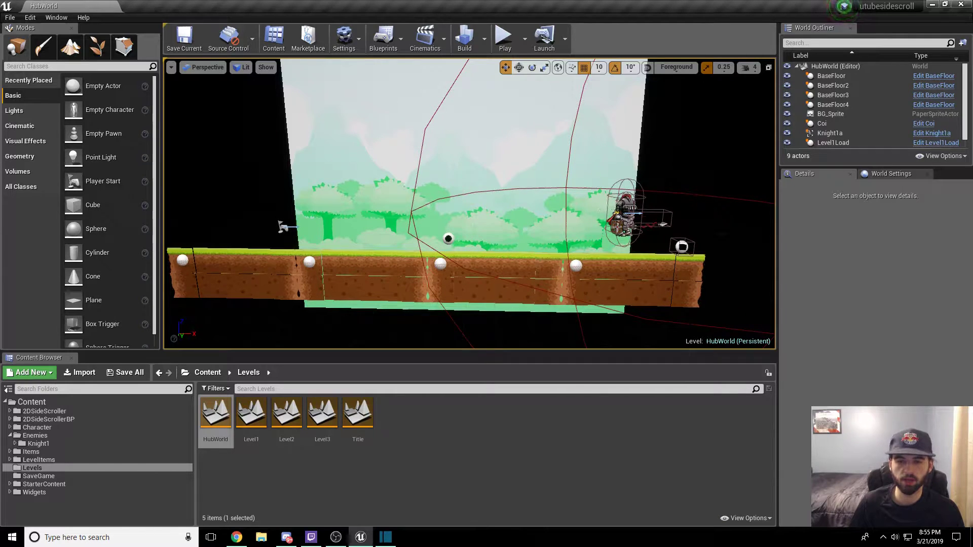
left_click(626, 213)
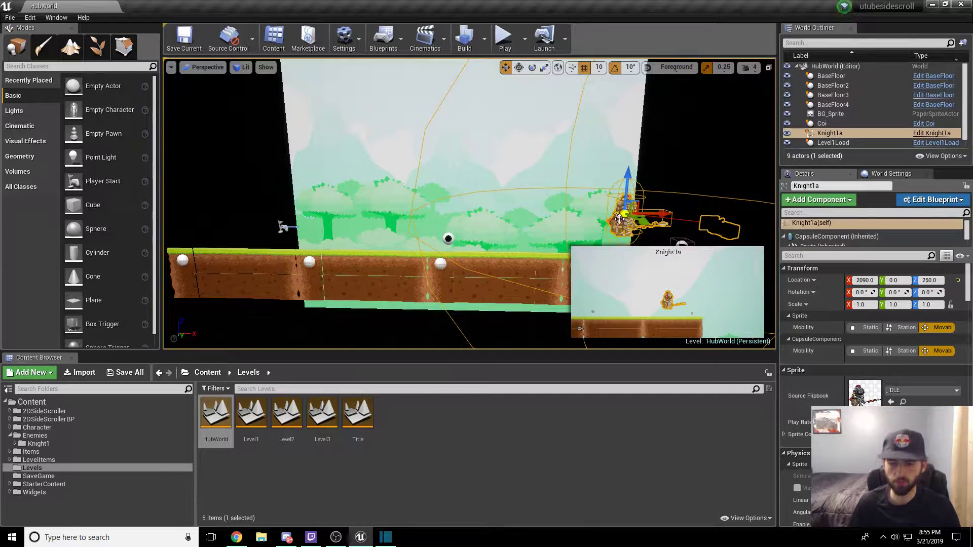
key("Delete")
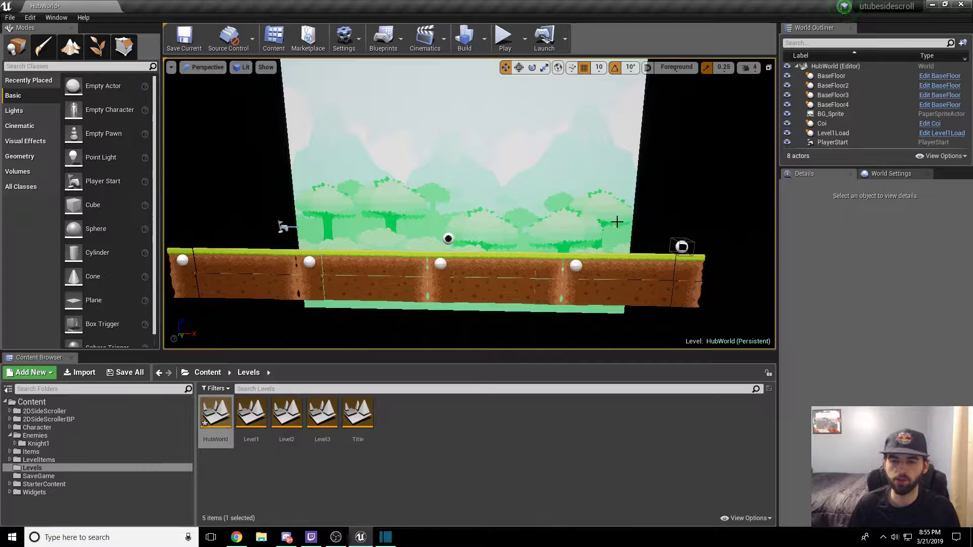
left_click(683, 244)
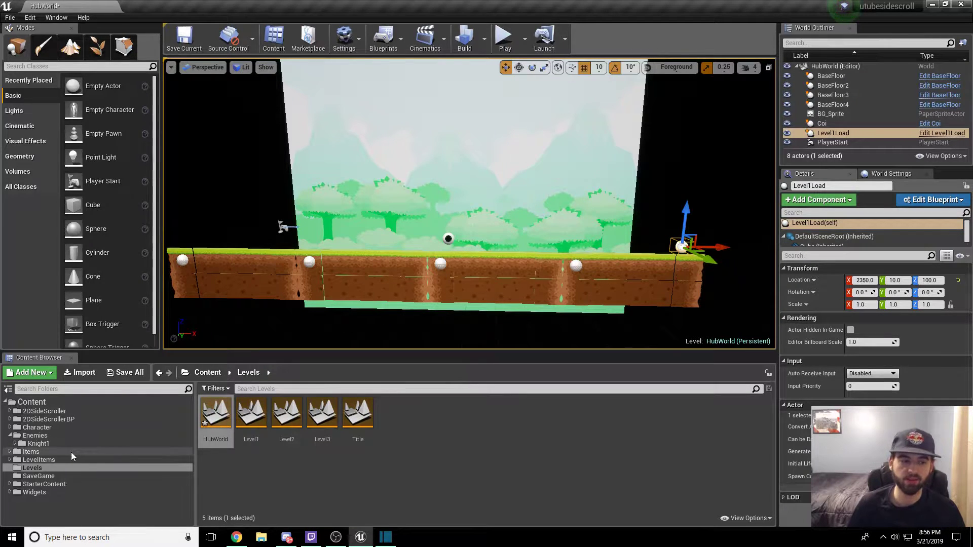
Step: Create a new folder named NPC under Content
left_click(31, 402)
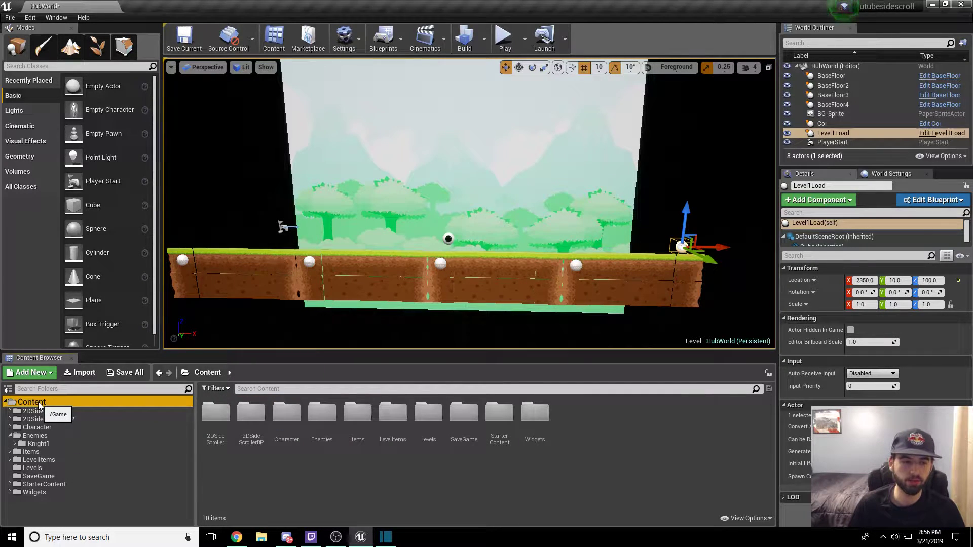
right_click(39, 405)
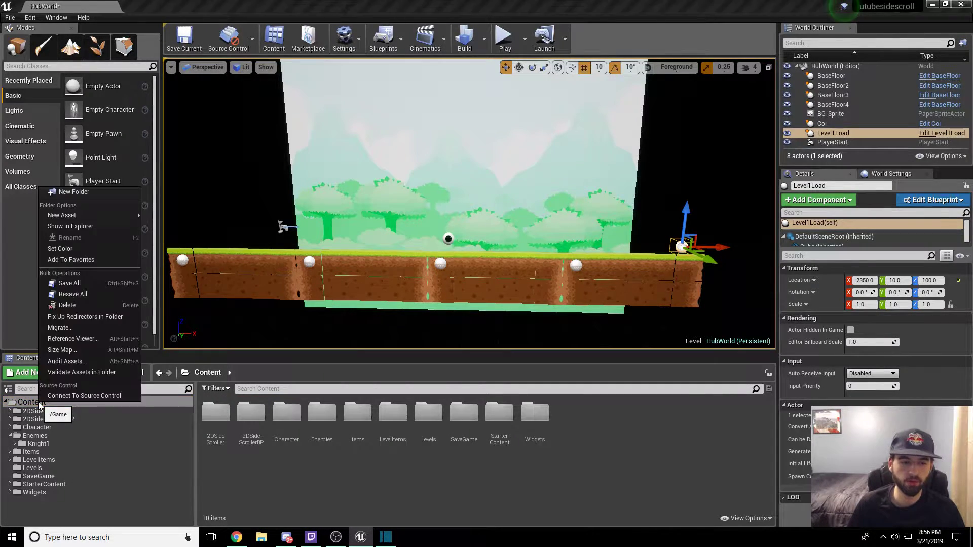
left_click(77, 191)
type("NPC")
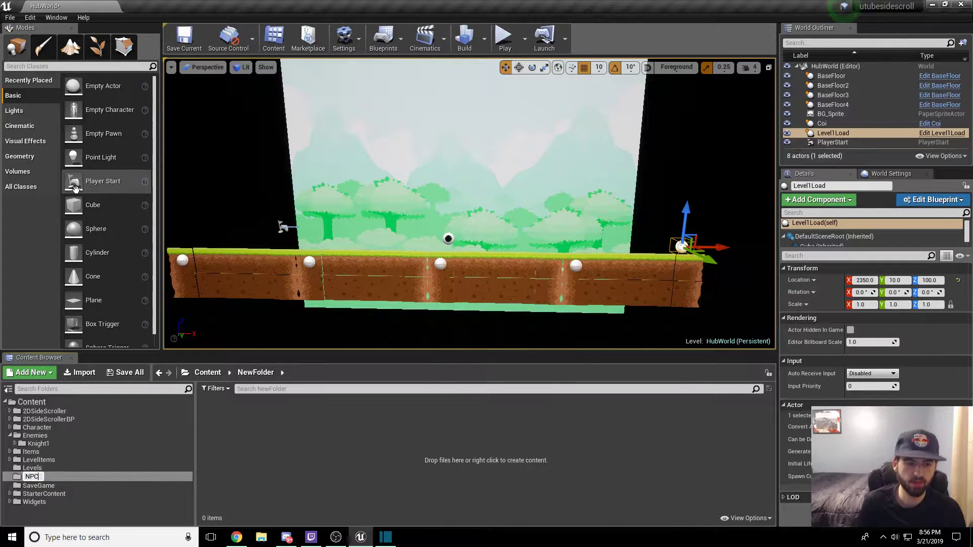
key("Return")
Step: Open the empty NPC folder, then expand the Character folder
left_click(31, 402)
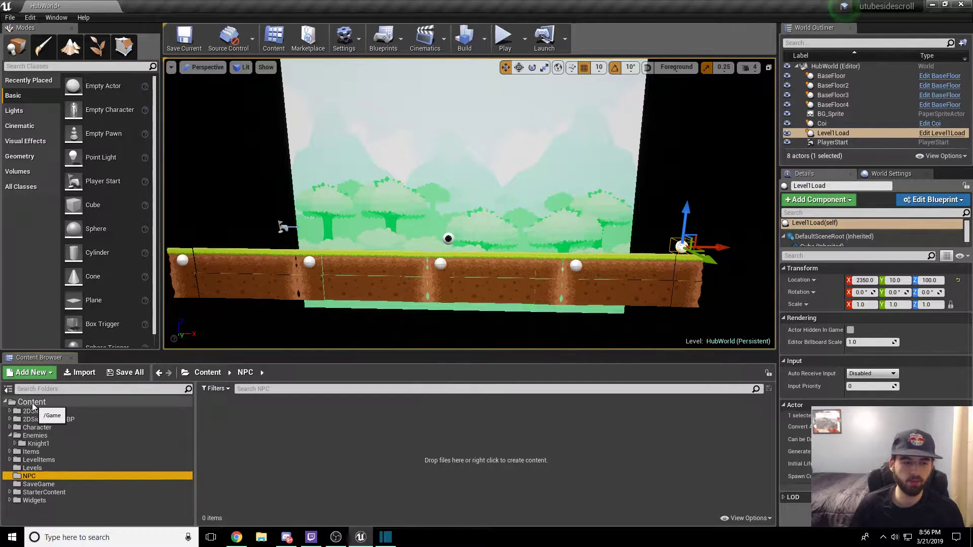
right_click(32, 403)
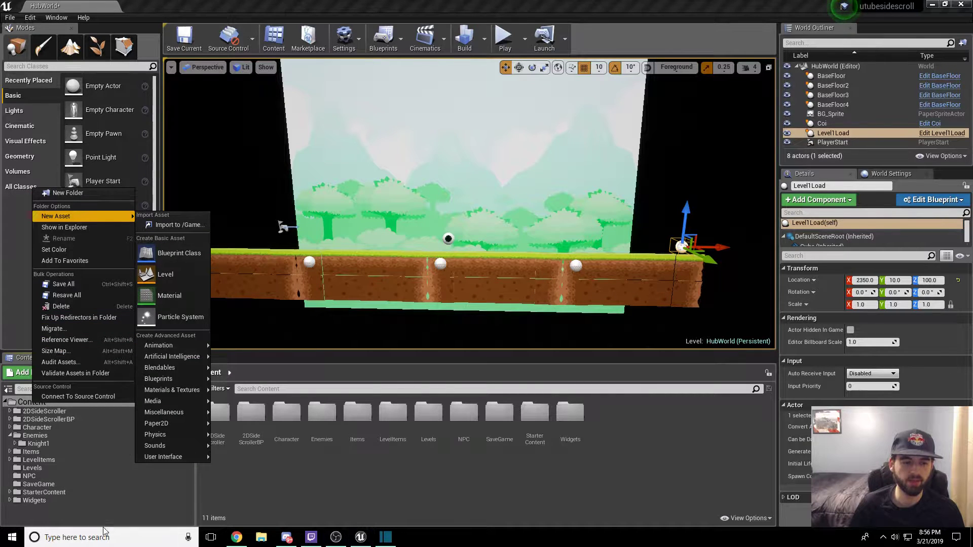
left_click(49, 420)
left_click(30, 477)
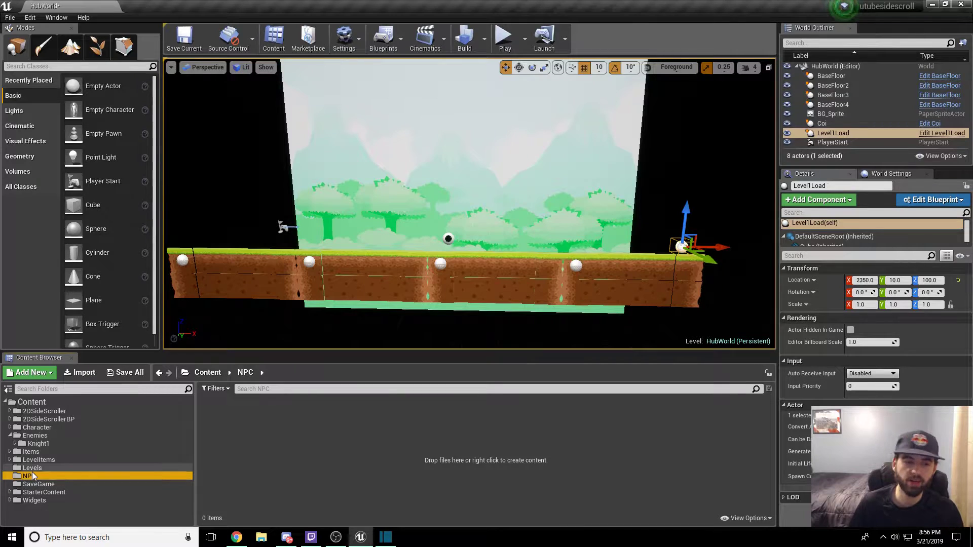
left_click(9, 428)
Step: Duplicate the 2DSideScrollerCharacter blueprint and name the copy NPCMerchant
double_click(37, 427)
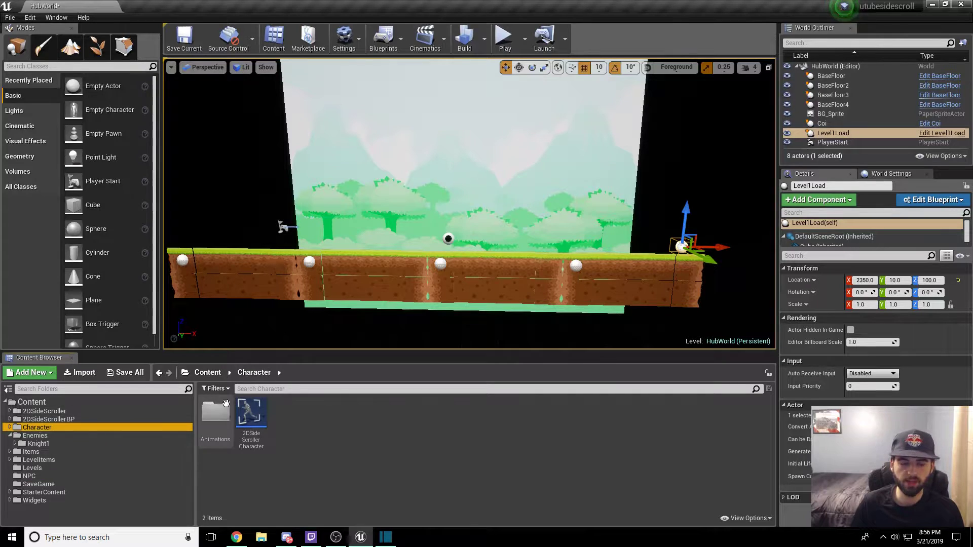
left_click(251, 412)
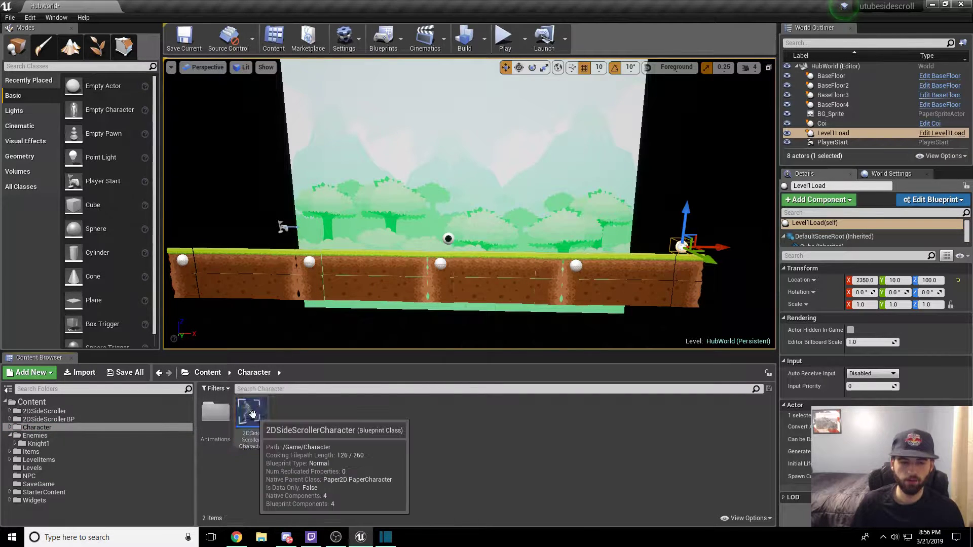
right_click(260, 418)
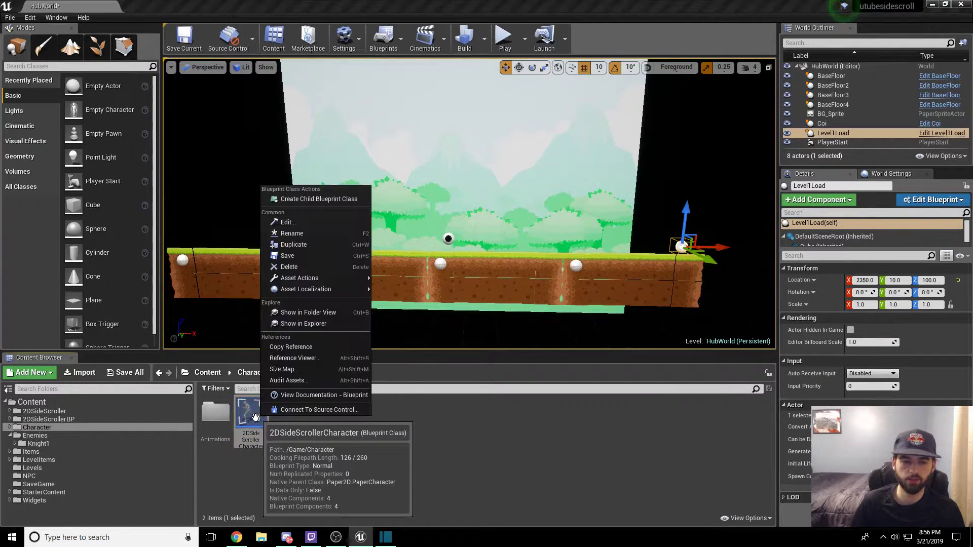
left_click(314, 249)
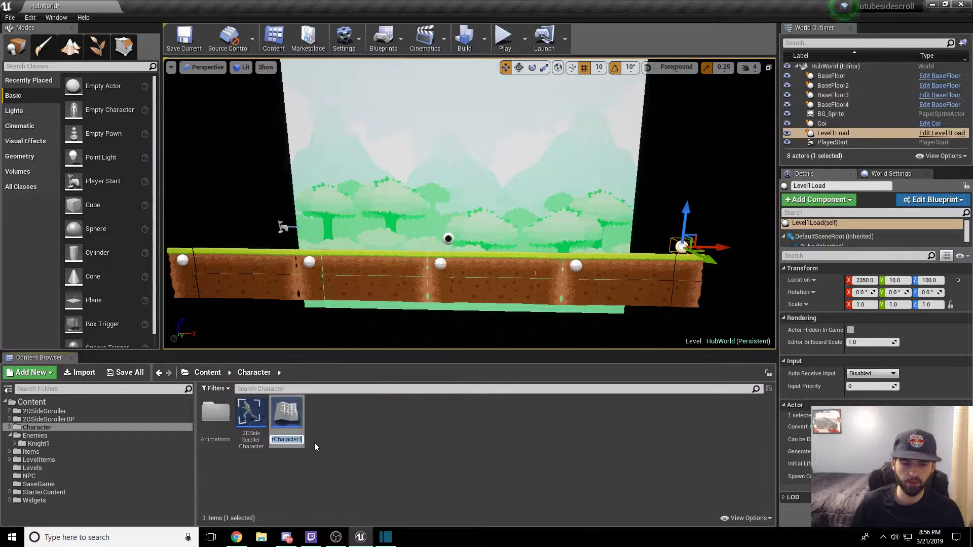
type("NP")
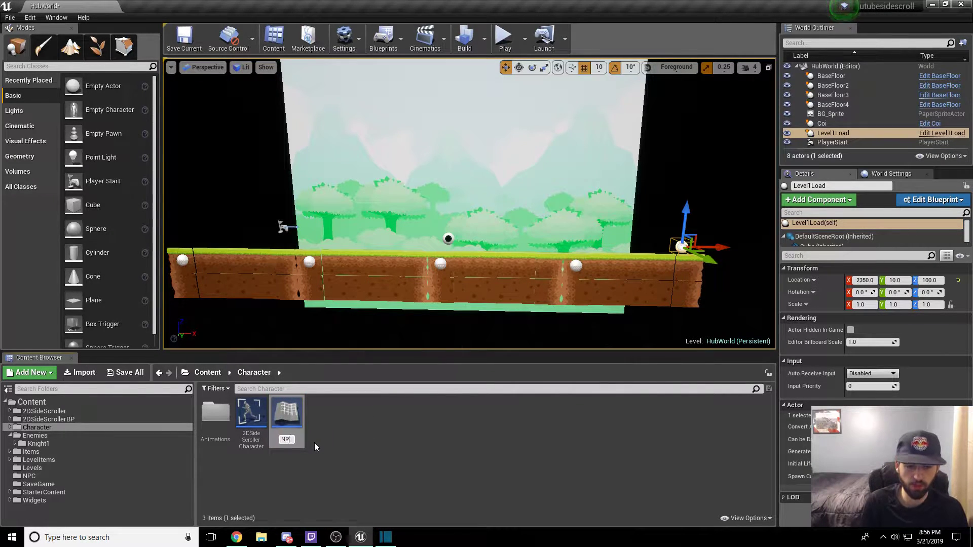
type("CMerchant")
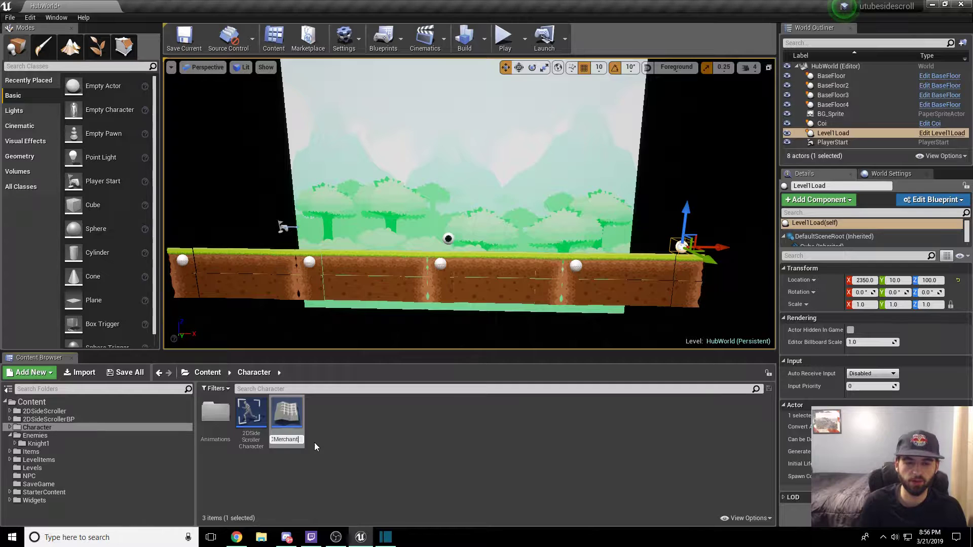
key("Return")
Step: Move NPCMerchant into the NPC folder and open that folder
left_click_drag(287, 418, 37, 477)
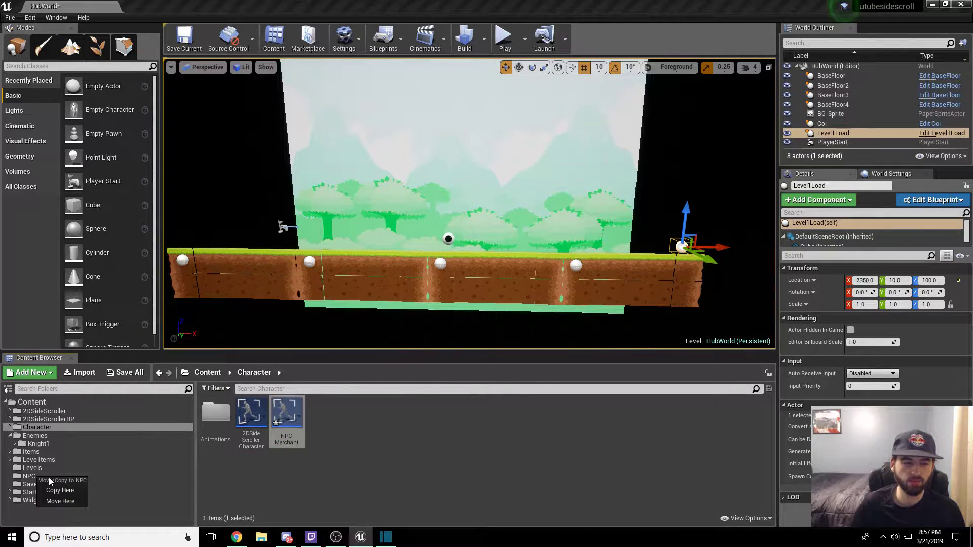
left_click(66, 500)
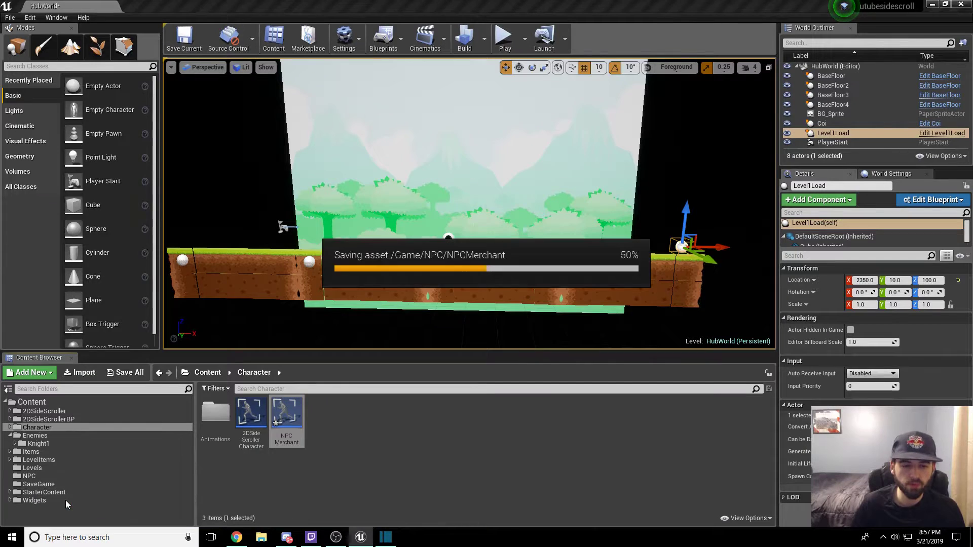
left_click(44, 478)
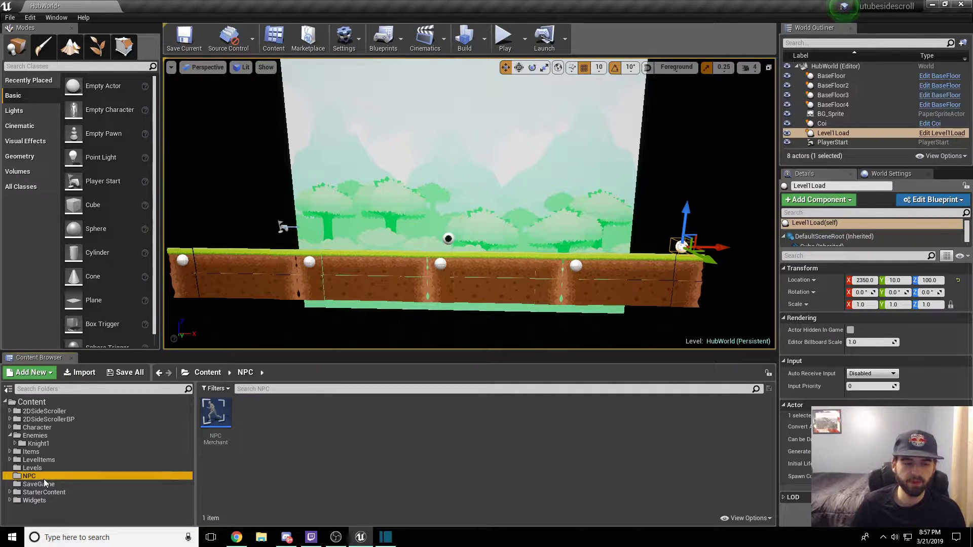
Step: In NPCMerchant's Viewport, change the Sprite's Source Flipbook from Attack to Idle
double_click(216, 430)
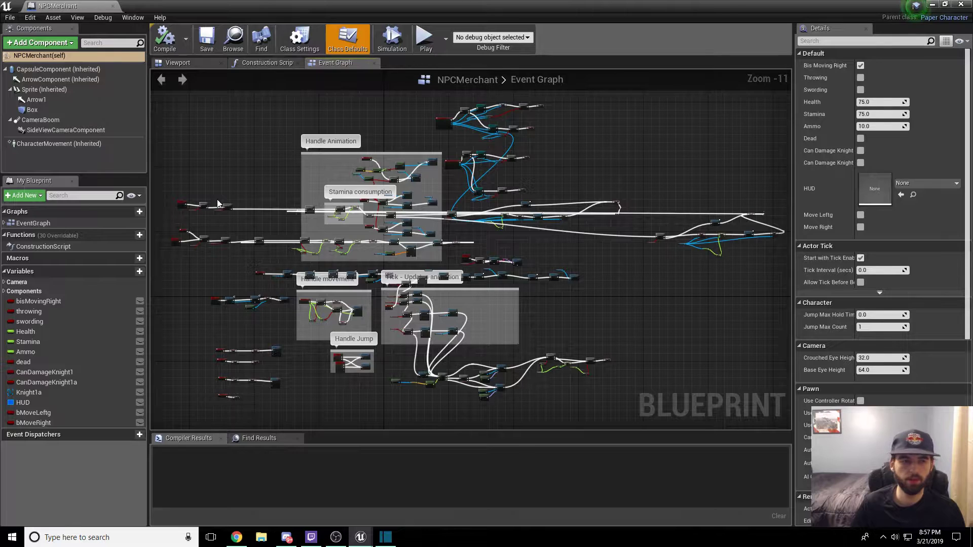
left_click(195, 62)
left_click(486, 218)
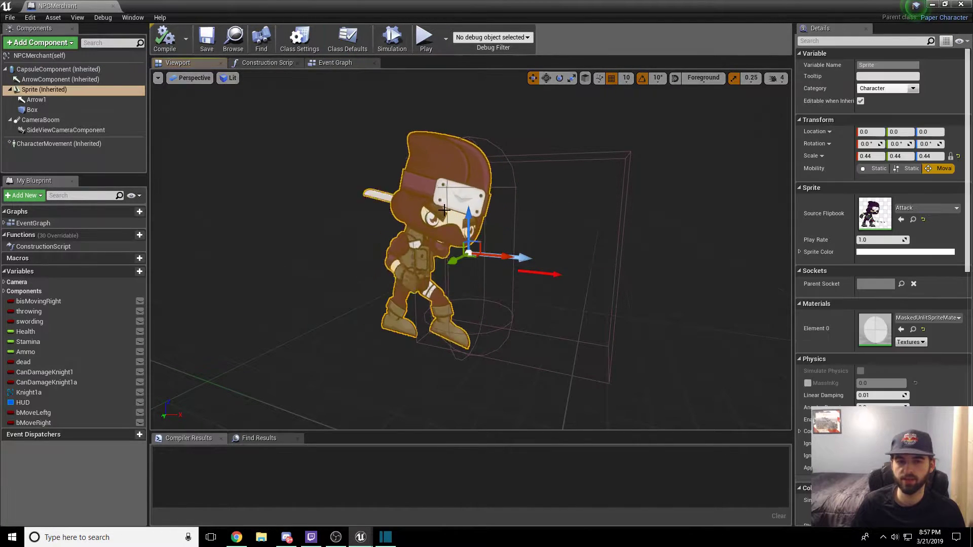
left_click(925, 212)
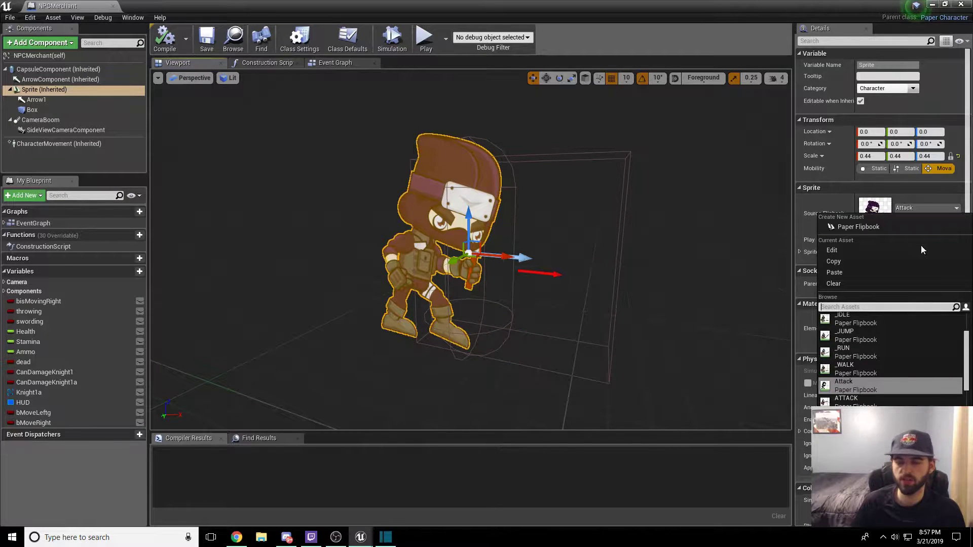
scroll(883, 338, "up", 2)
scroll(884, 339, "up", 1)
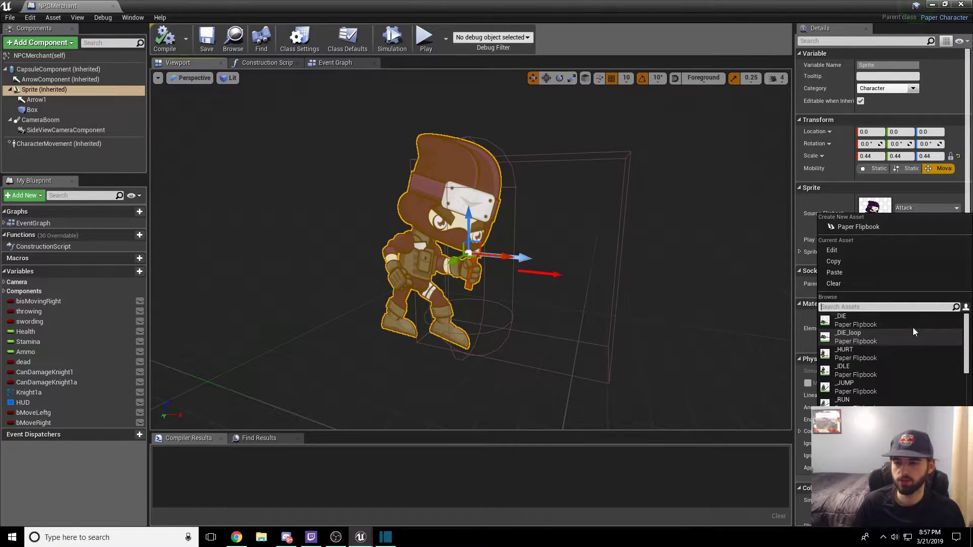
scroll(884, 364, "down", 2)
left_click(874, 339)
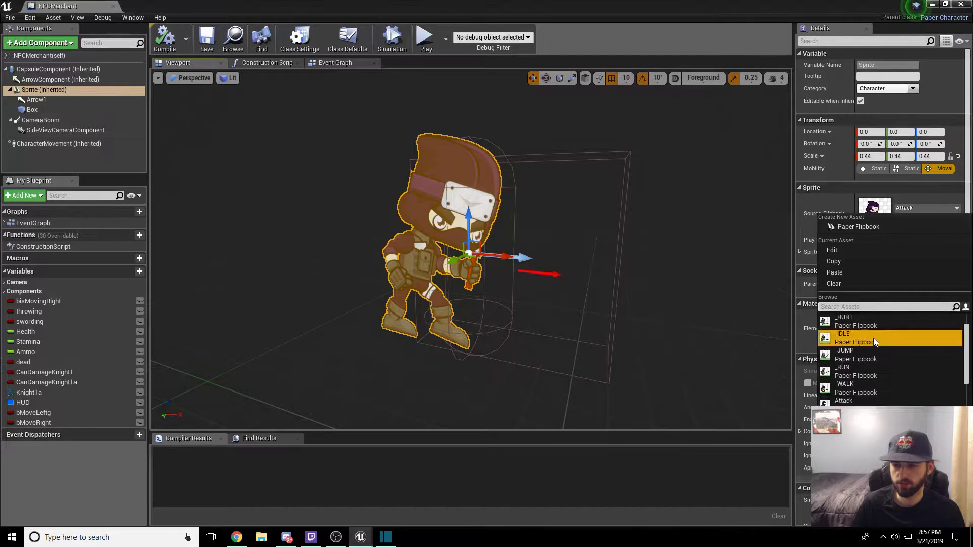
left_click(926, 209)
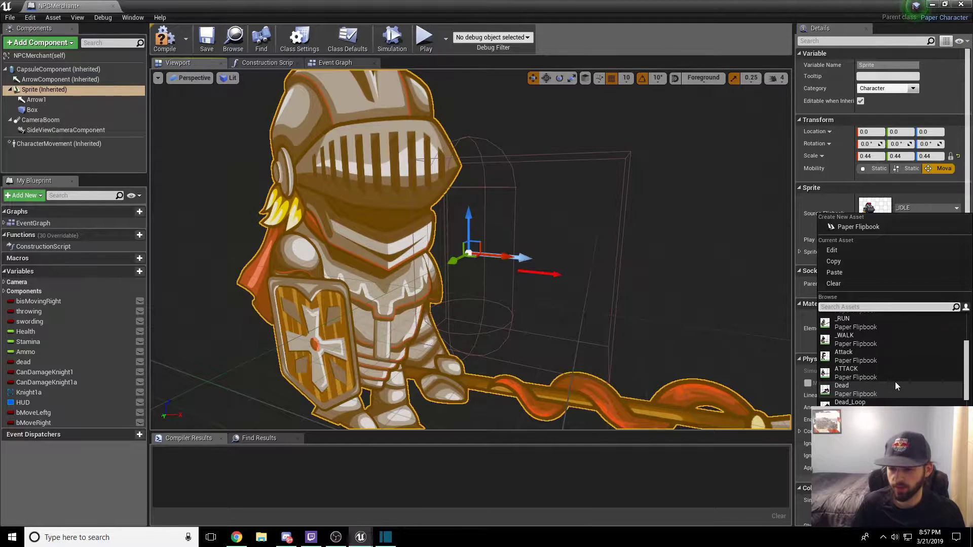
scroll(895, 381, "down", 3)
left_click(862, 398)
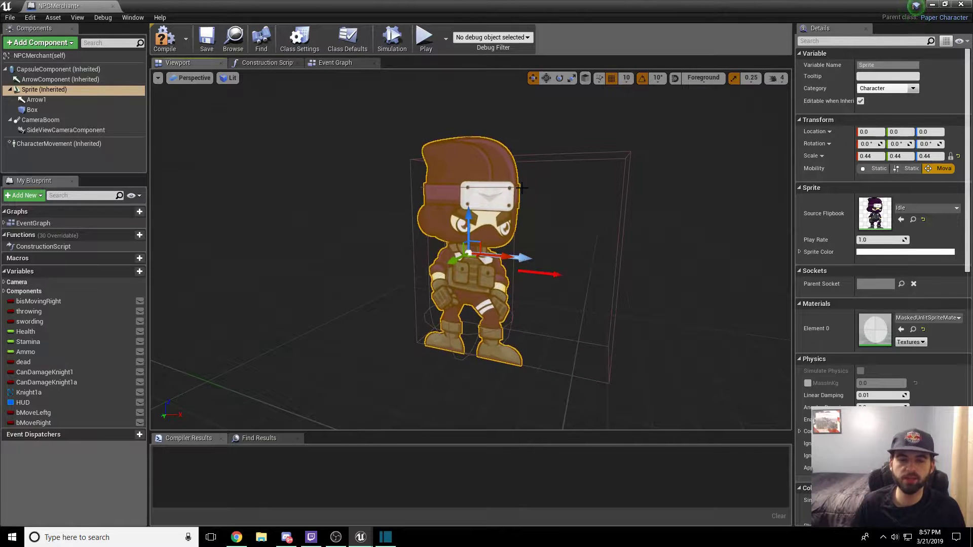
Step: Compile and save NPCMerchant, then delete all inherited nodes from its Event Graph
left_click(165, 38)
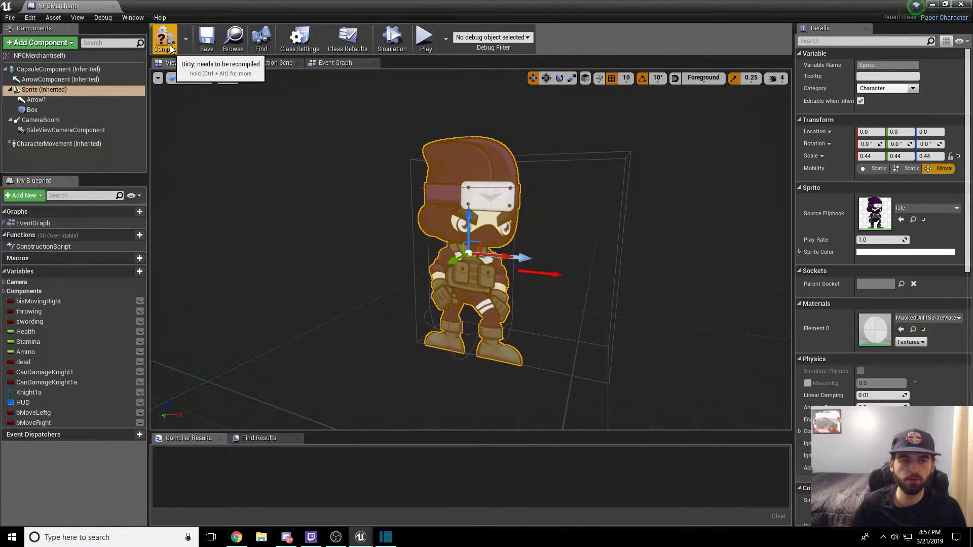
left_click(217, 41)
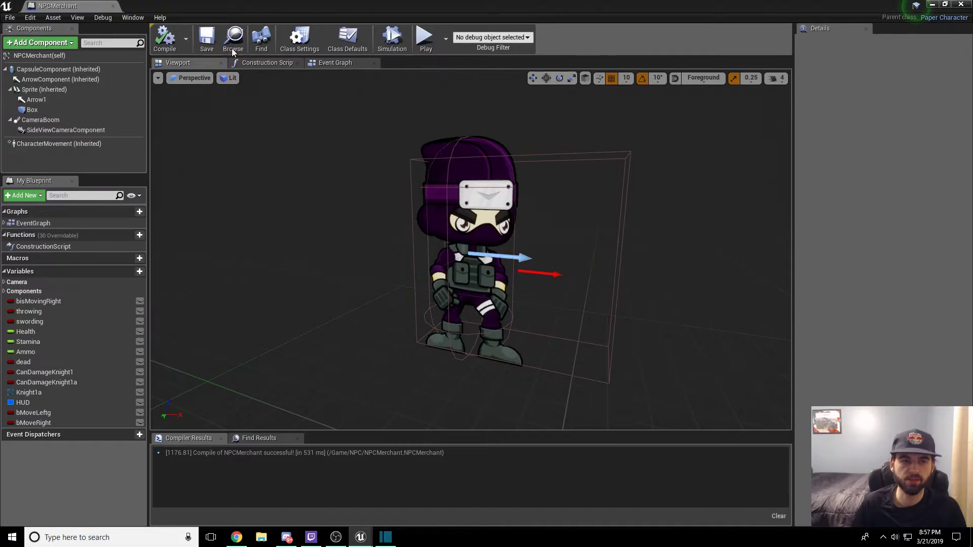
left_click(332, 63)
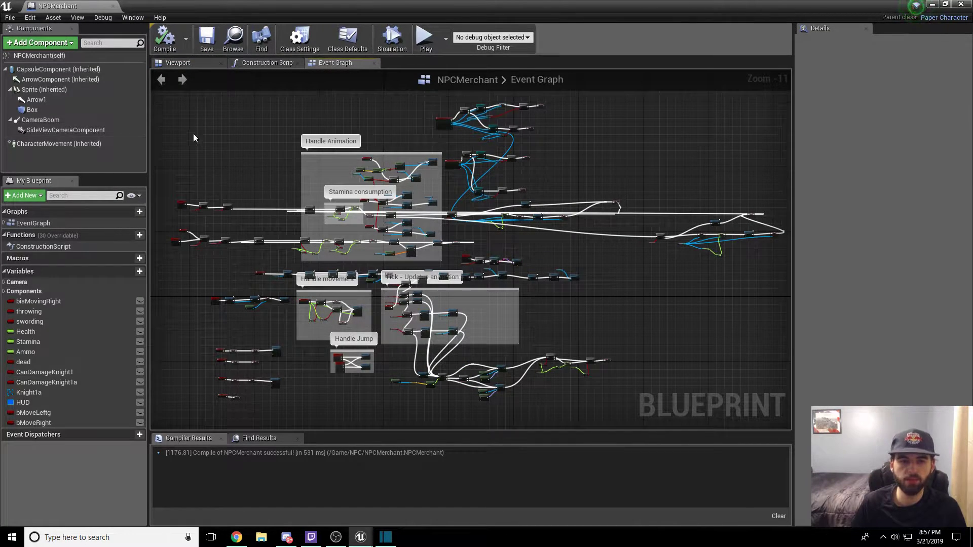
scroll(184, 117, "down", 1)
scroll(186, 116, "up", 2)
scroll(186, 115, "down", 1)
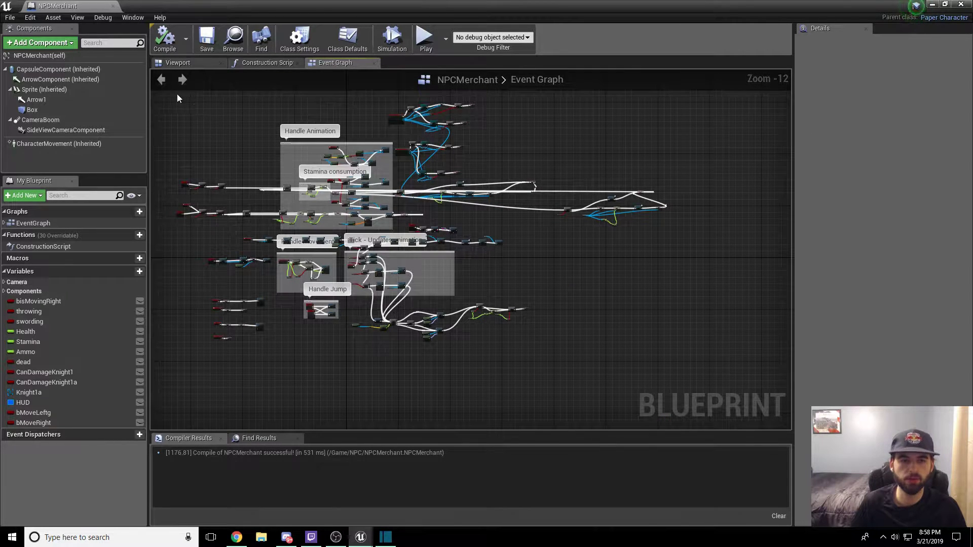
left_click_drag(173, 94, 683, 374)
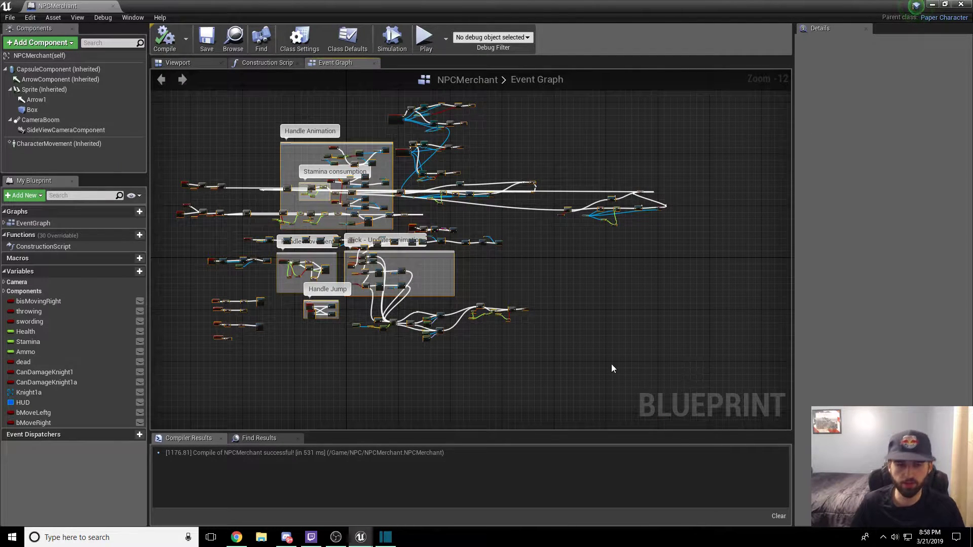
key("Delete")
key("F7")
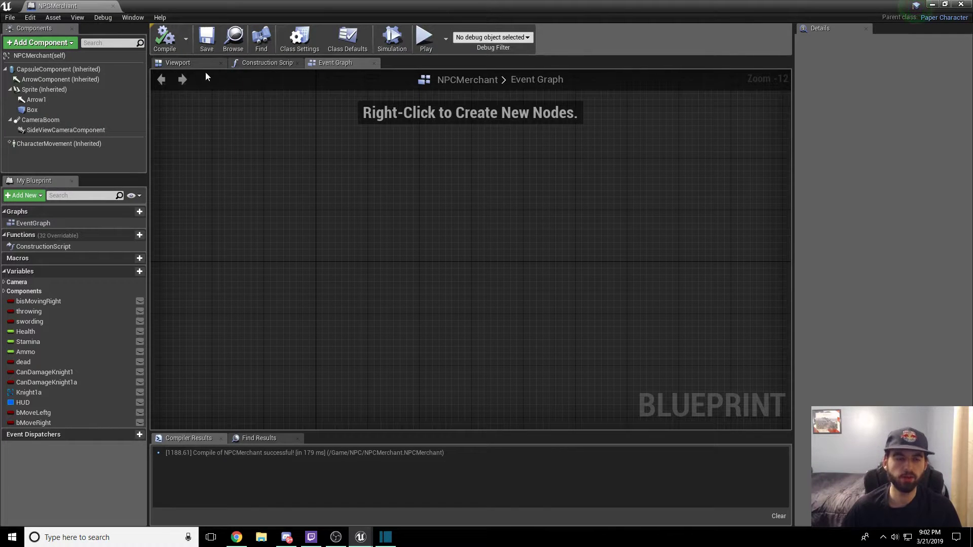
Step: Select the Box trigger component and drag it back onto the merchant
left_click(187, 63)
left_click(542, 159)
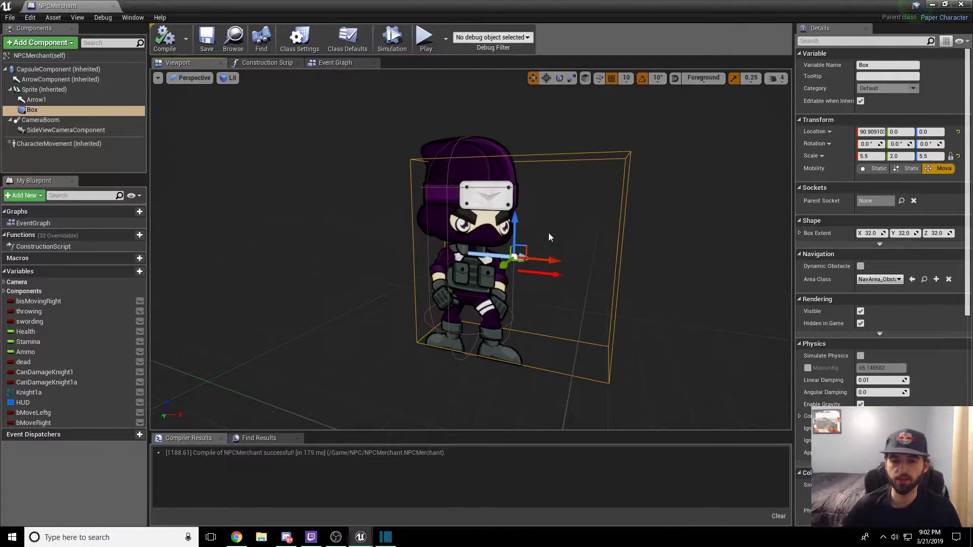
left_click_drag(538, 259, 502, 256)
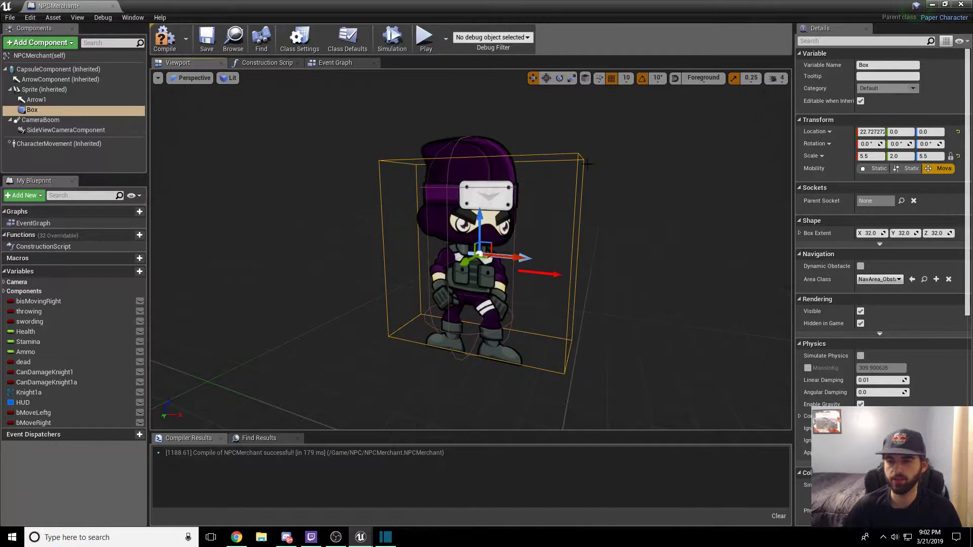
Step: Set the Box's X scale to 15, giving a 15 × 5.45 × 15 trigger
left_click(882, 157)
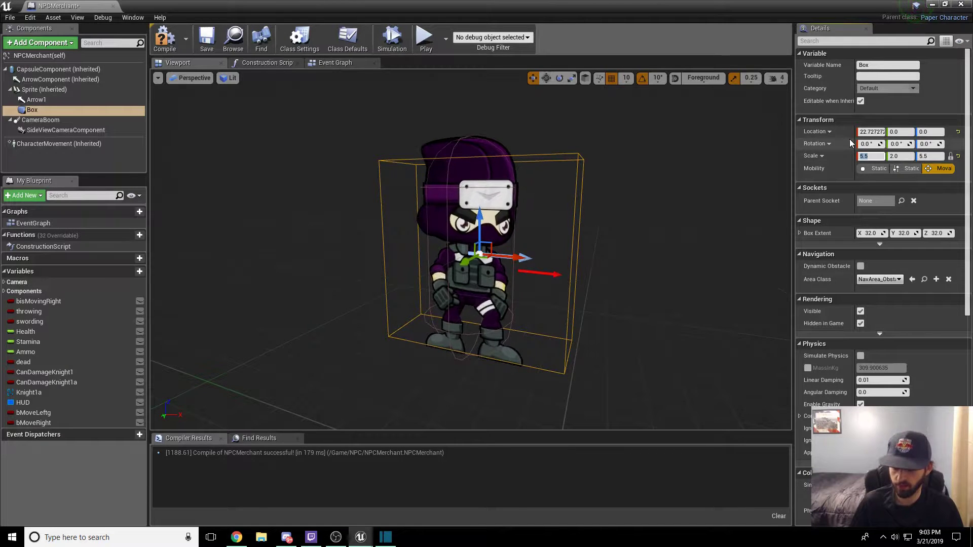
type("8")
key("Return")
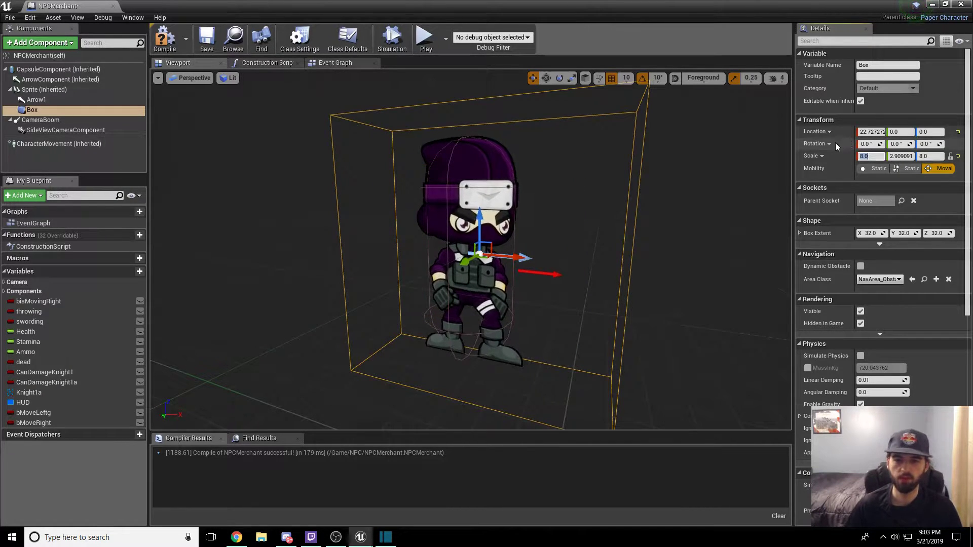
type("10")
key("Return")
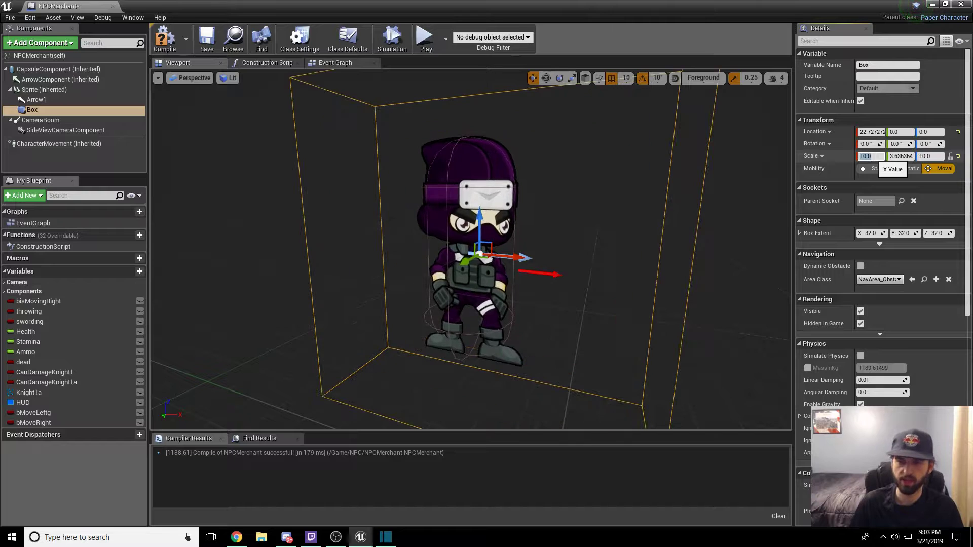
scroll(558, 217, "down", 3)
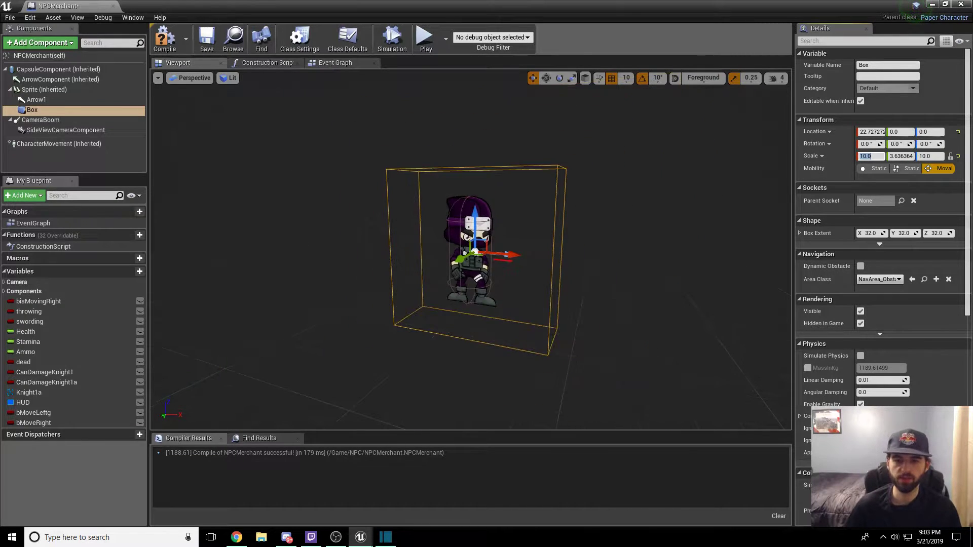
right_click_drag(766, 167, 766, 167)
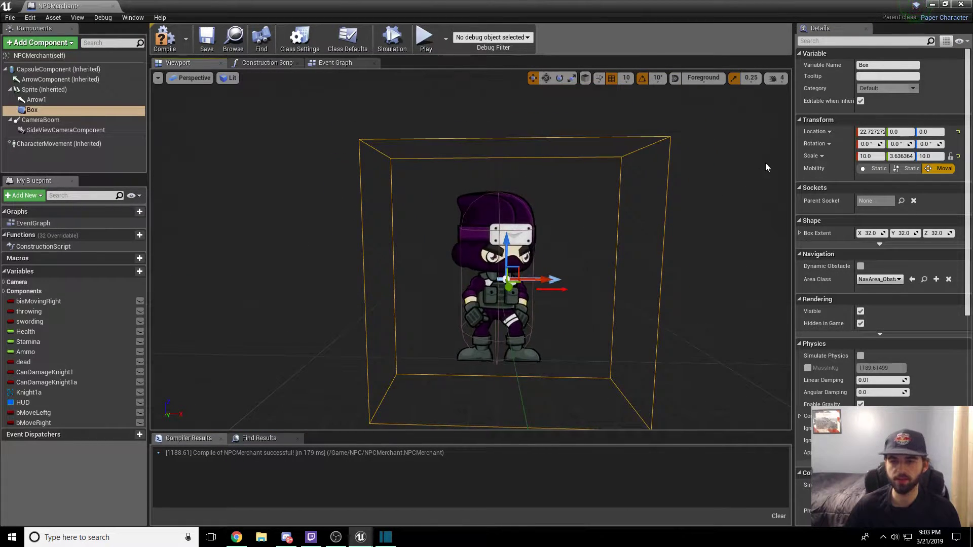
left_click(871, 156)
type("15")
key("Return")
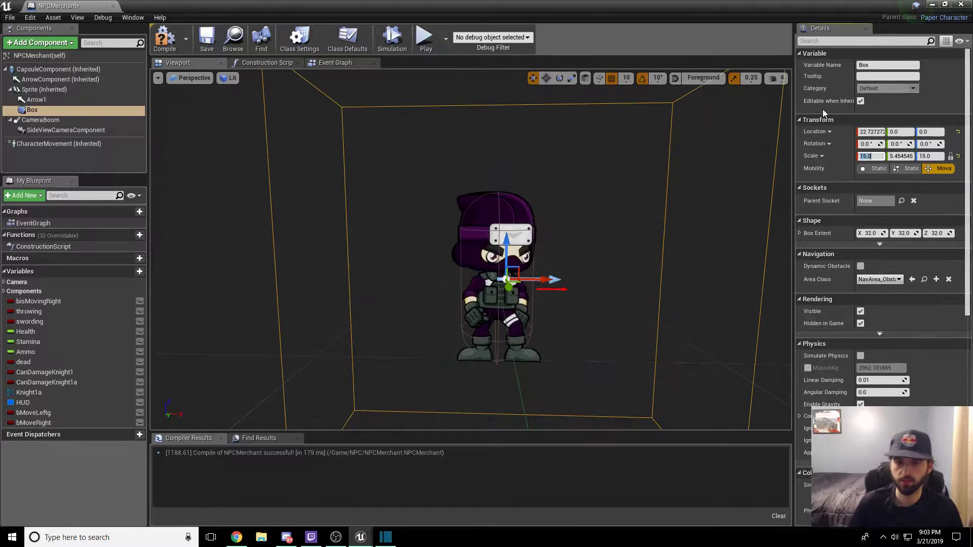
right_click_drag(495, 173, 494, 172)
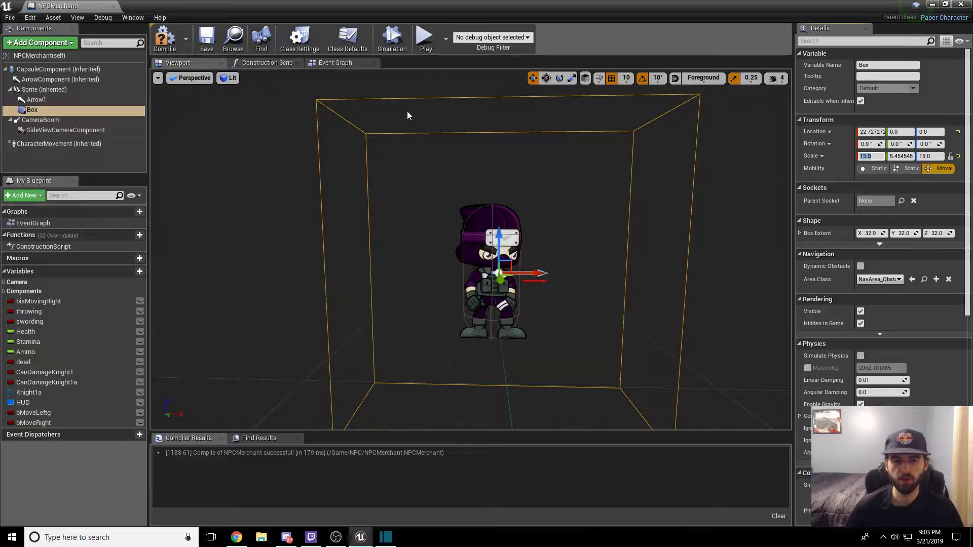
Step: Add an On Component Begin Overlap (Box) event node via the Box's Add Event menu
right_click(69, 109)
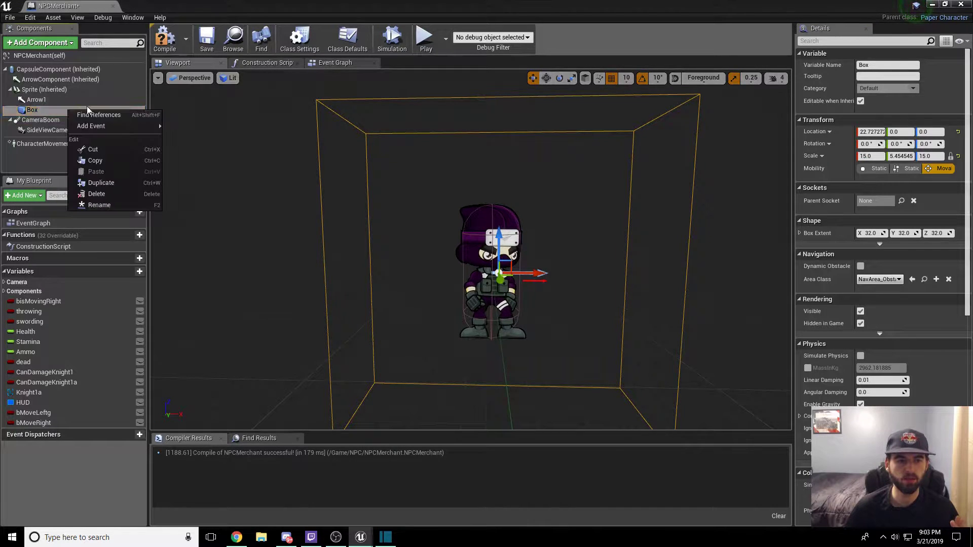
mouse_move(108, 124)
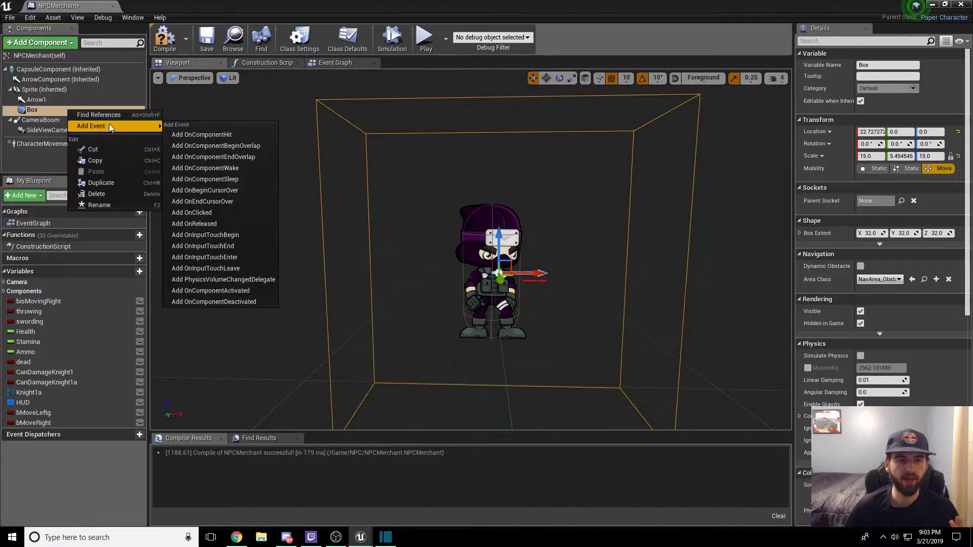
left_click(266, 146)
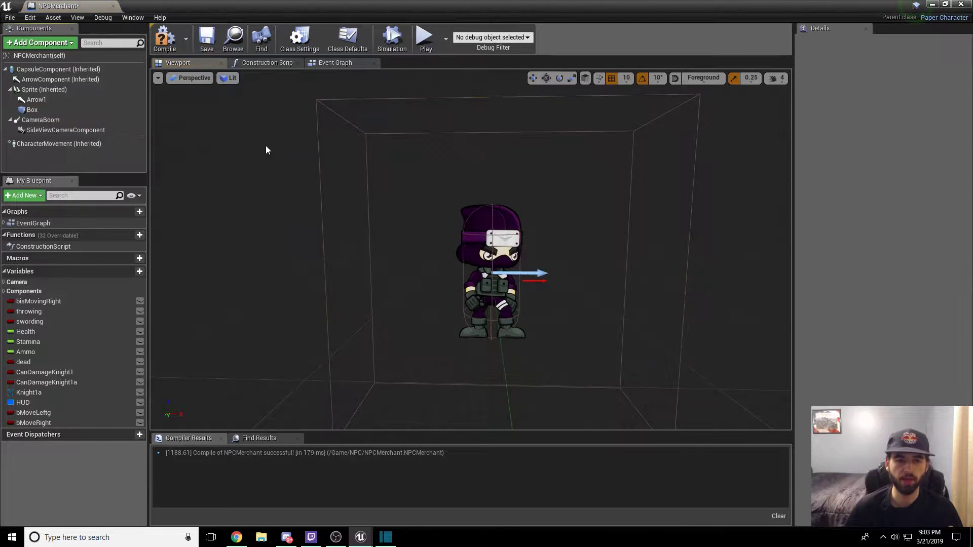
left_click(321, 62)
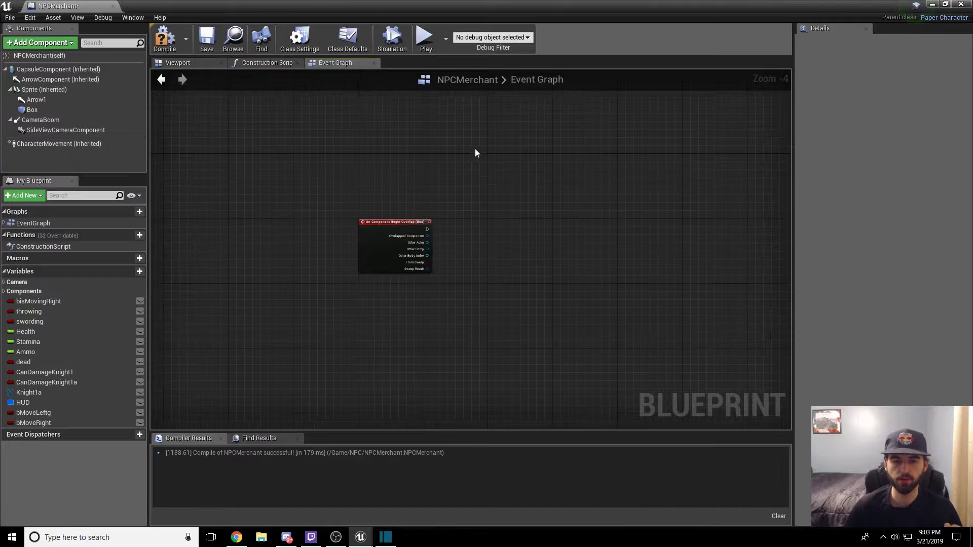
Step: Feed Other Actor into a Cast To 2DSideScrollerCharacter node, then compile and save
right_click_drag(491, 185, 492, 234)
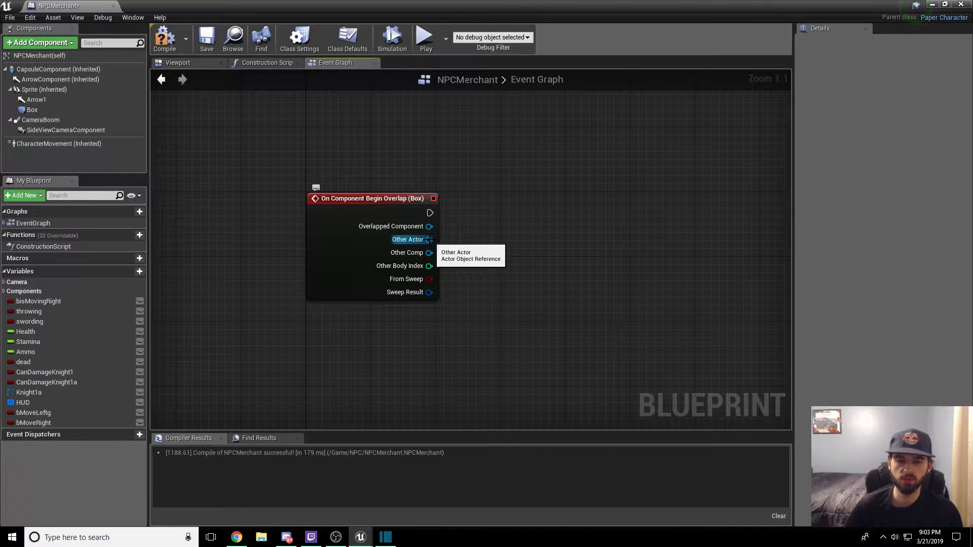
left_click_drag(429, 240, 500, 250)
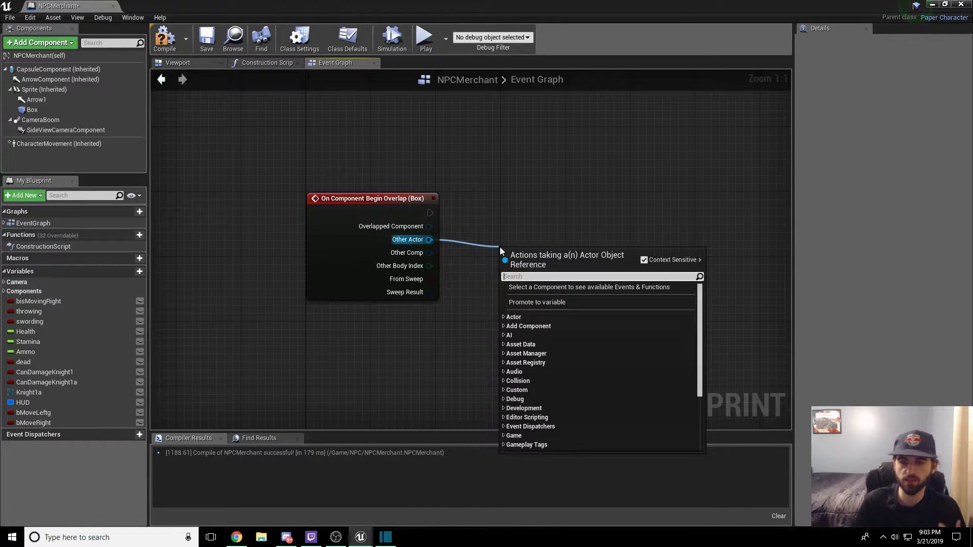
type("cast to 2d")
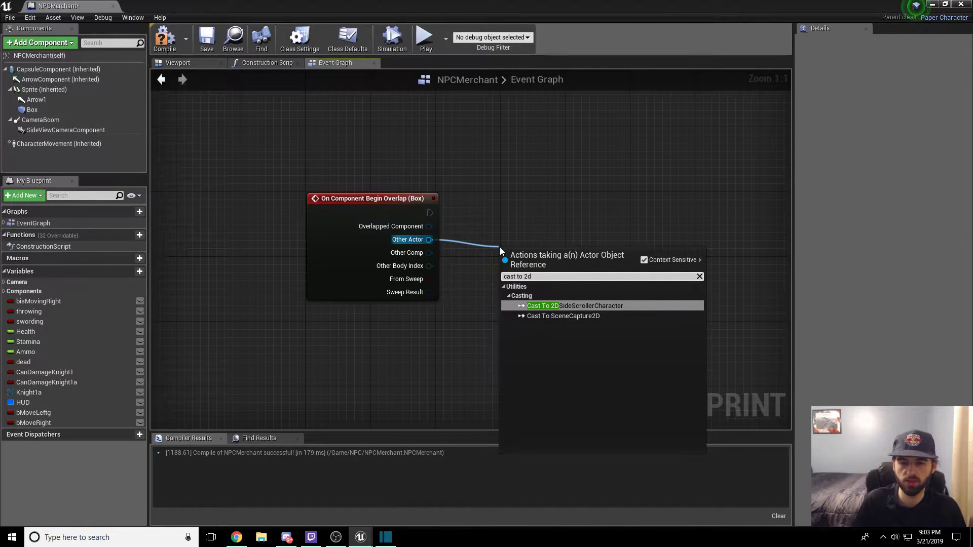
key("Return")
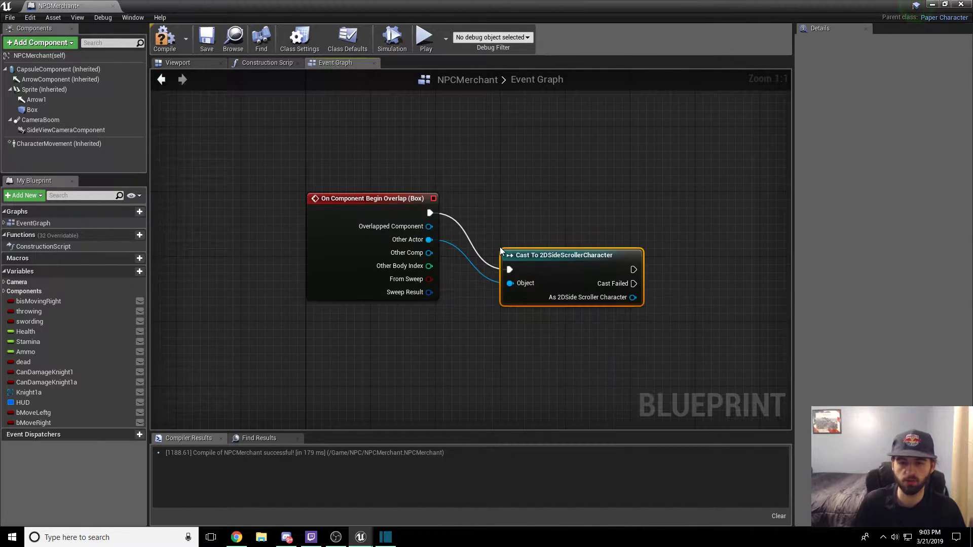
left_click_drag(555, 250, 539, 198)
right_click_drag(539, 199, 516, 232)
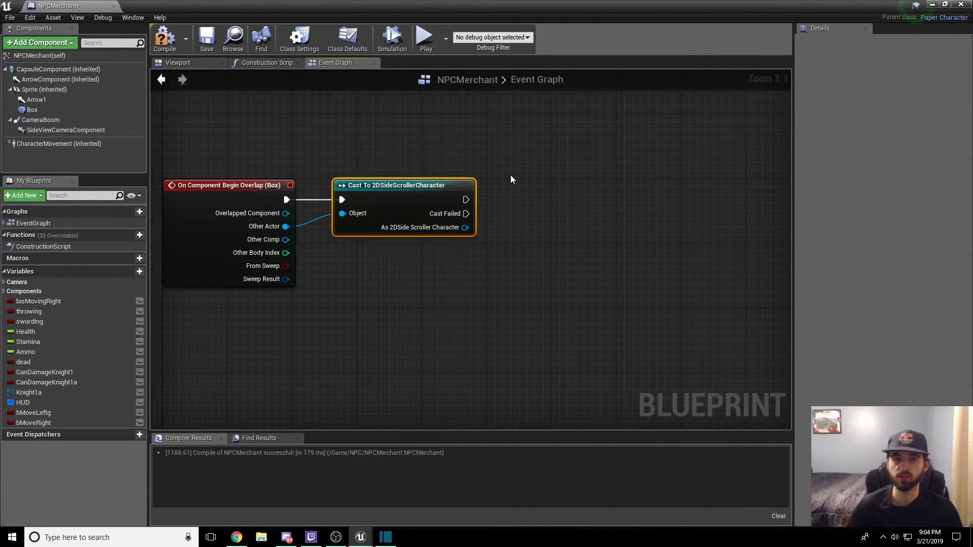
left_click(165, 38)
left_click(205, 39)
Step: Add a User Interface > Widget Blueprint named MerchantText and open it in the designer
left_click(933, 5)
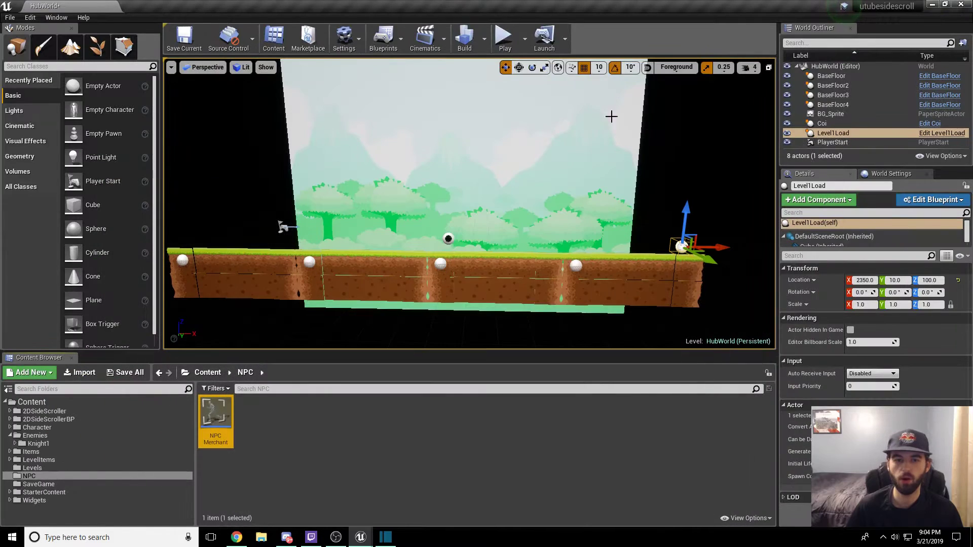
right_click(261, 415)
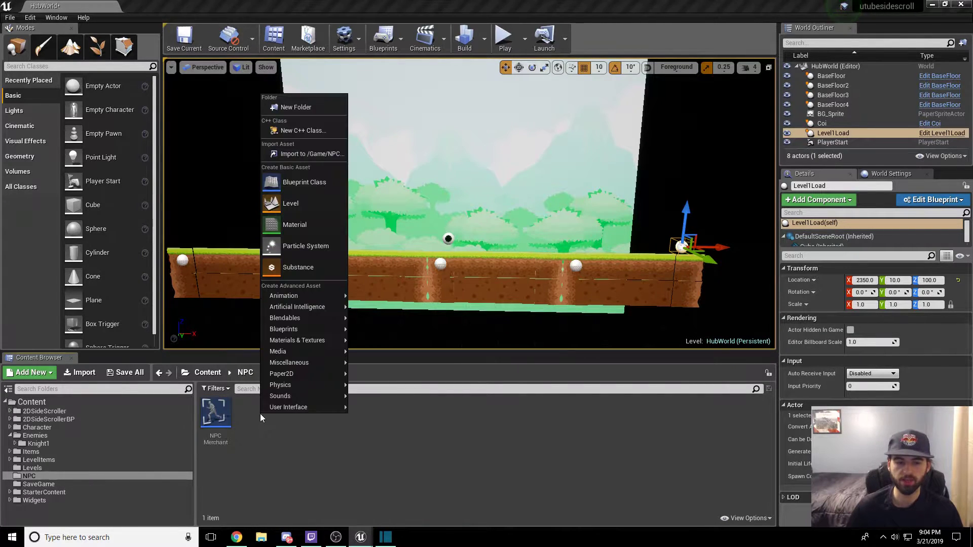
mouse_move(285, 409)
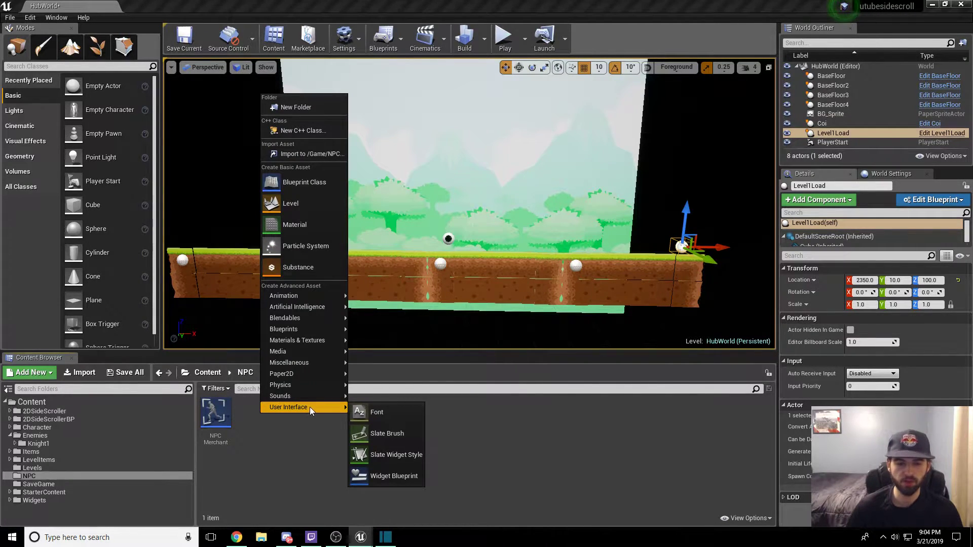
left_click(391, 475)
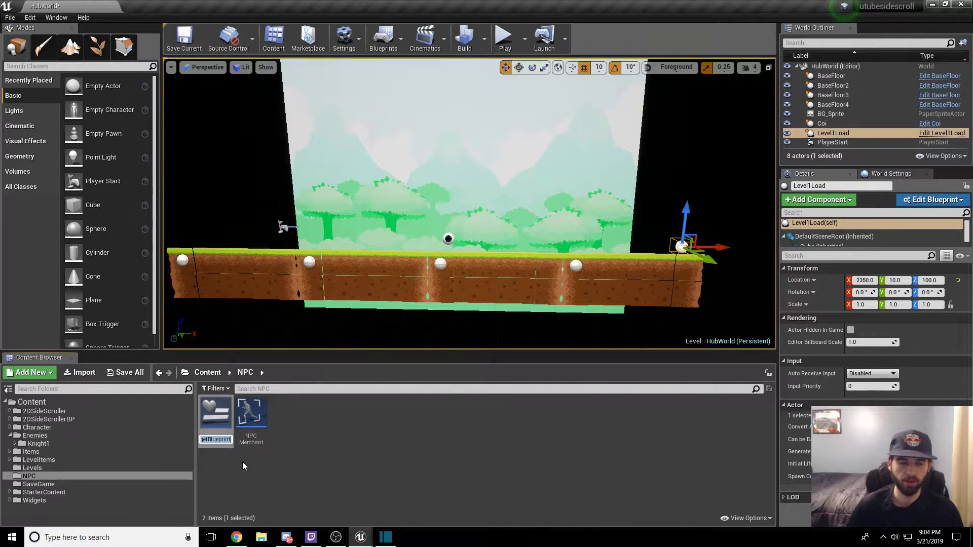
type("Merchant Te")
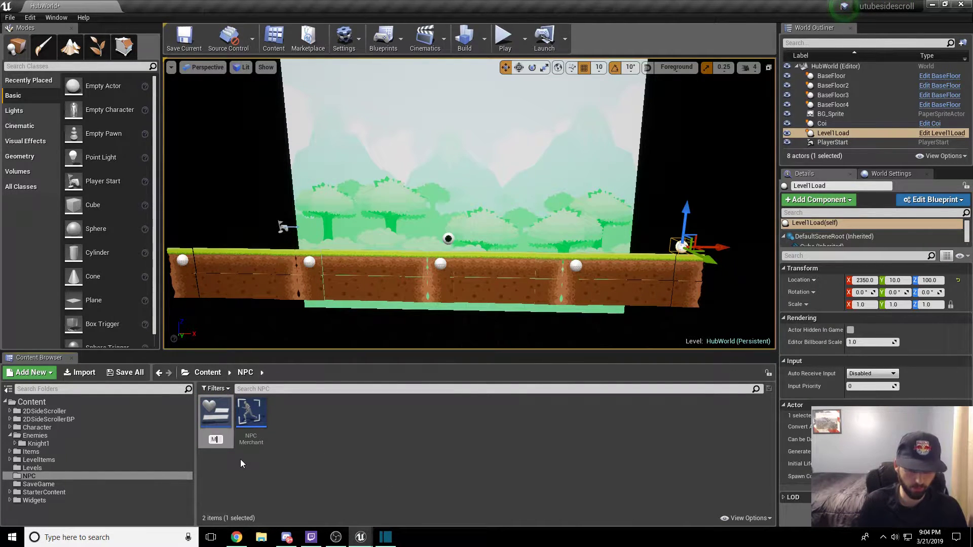
key("Left")
key("Left")
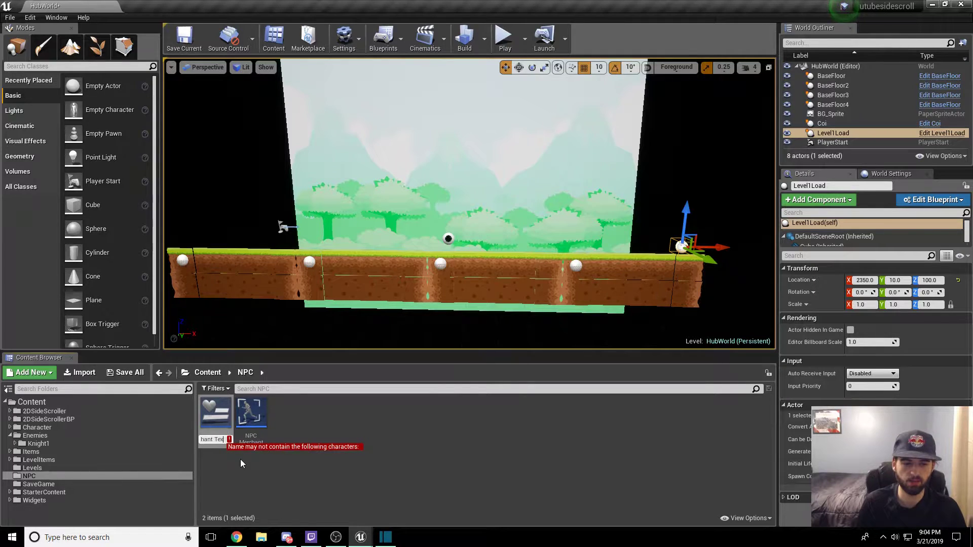
key("BackSpace")
key("End")
type("xt")
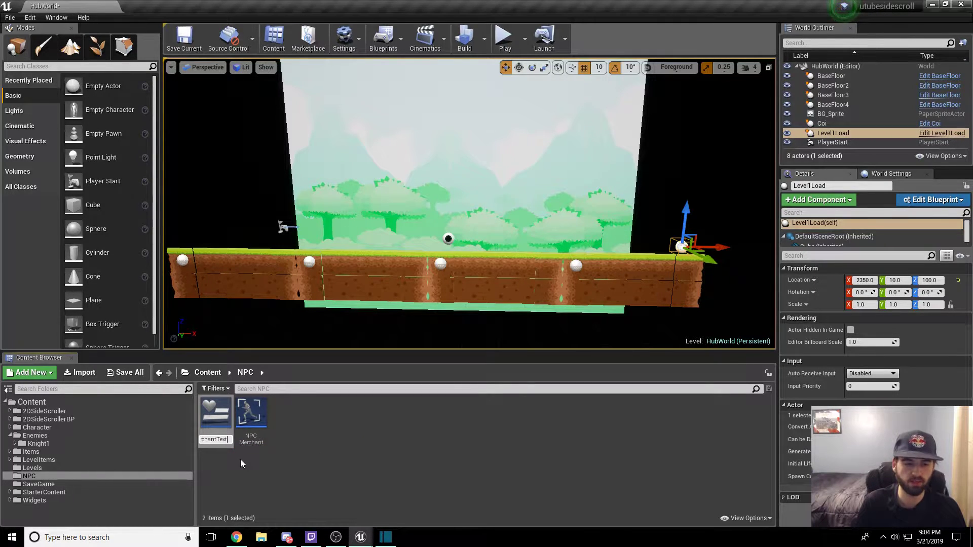
key("Return")
double_click(221, 421)
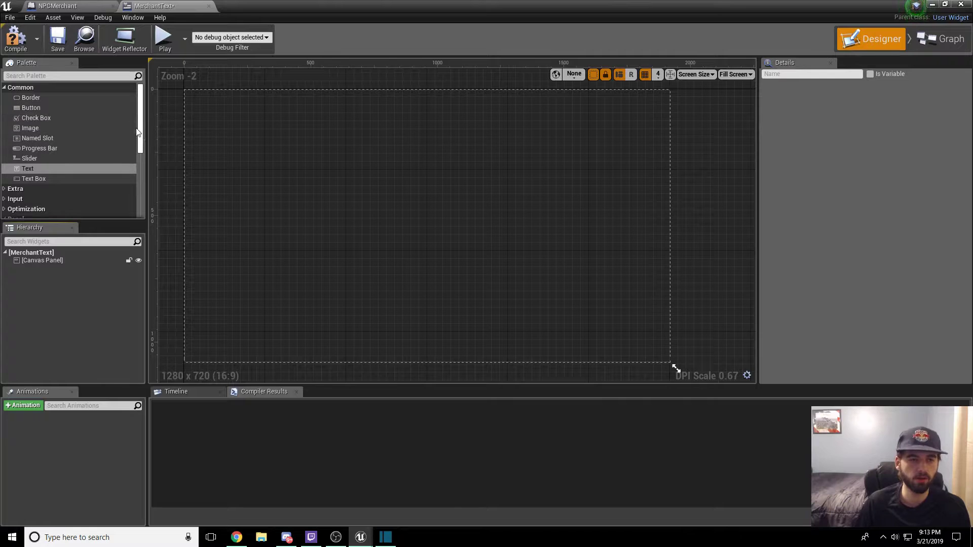
Step: Search the Palette for 'bor' and place a Border widget on the canvas
left_click(37, 76)
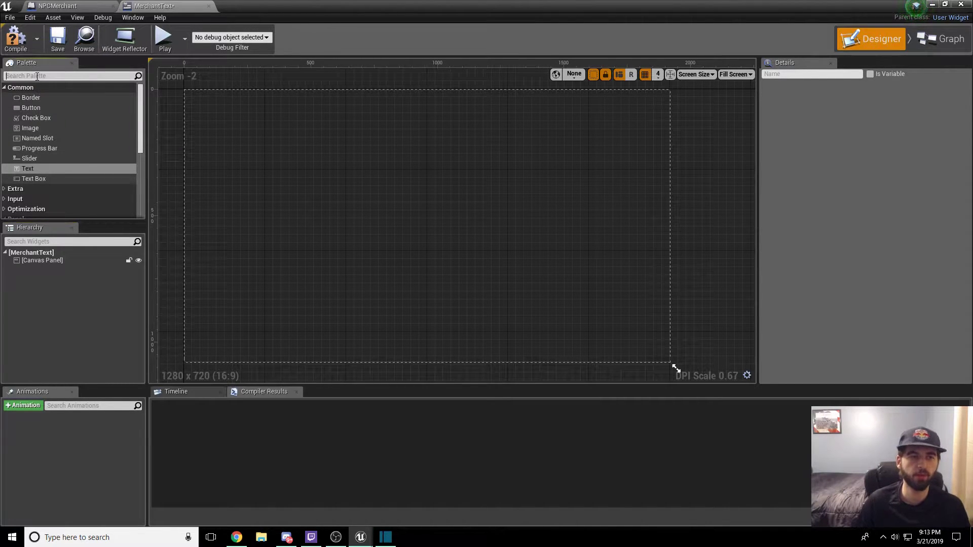
type("border")
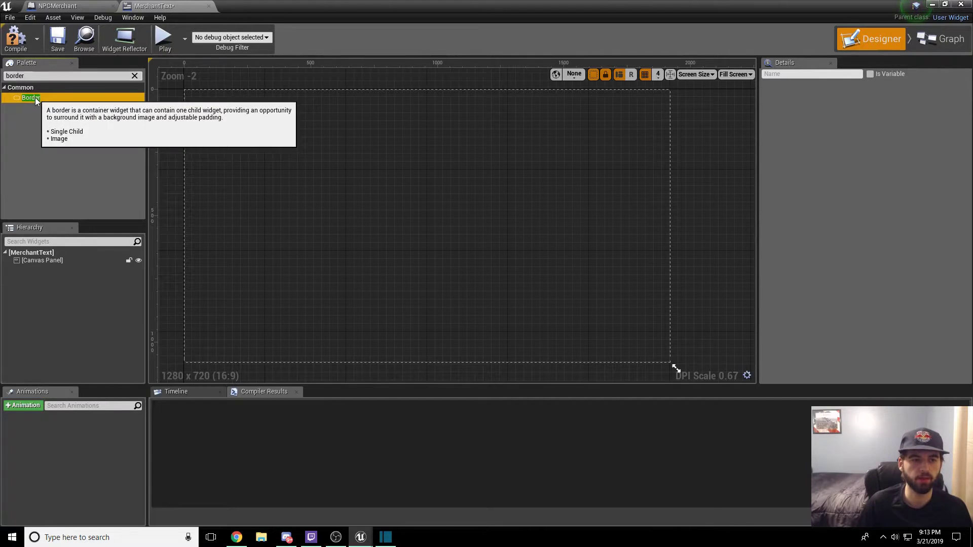
left_click_drag(31, 97, 587, 283)
left_click(364, 189)
left_click(359, 188)
Step: Resize the Border to about 1247 × 528 and anchor it at the screen centre
left_click_drag(525, 261, 478, 257)
left_click_drag(538, 274, 576, 290)
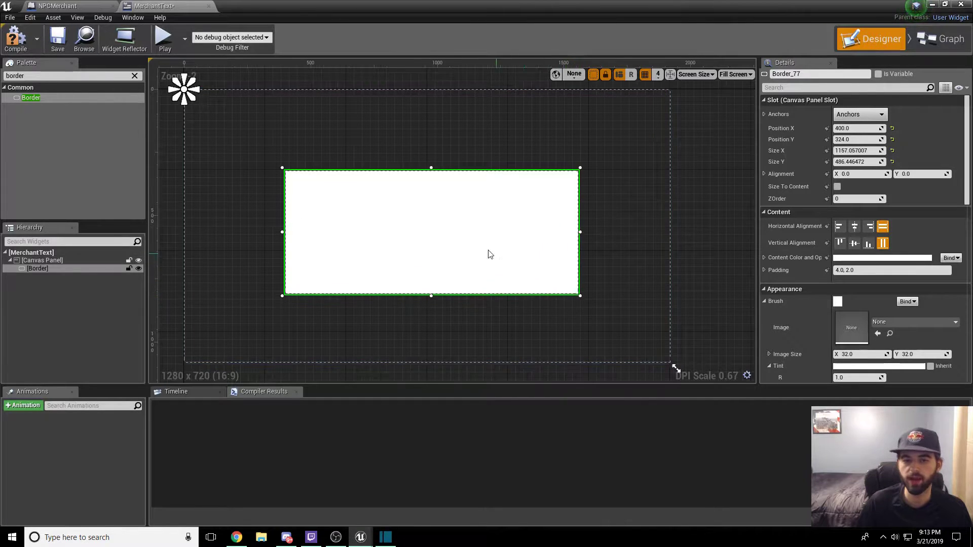
left_click_drag(505, 263, 480, 250)
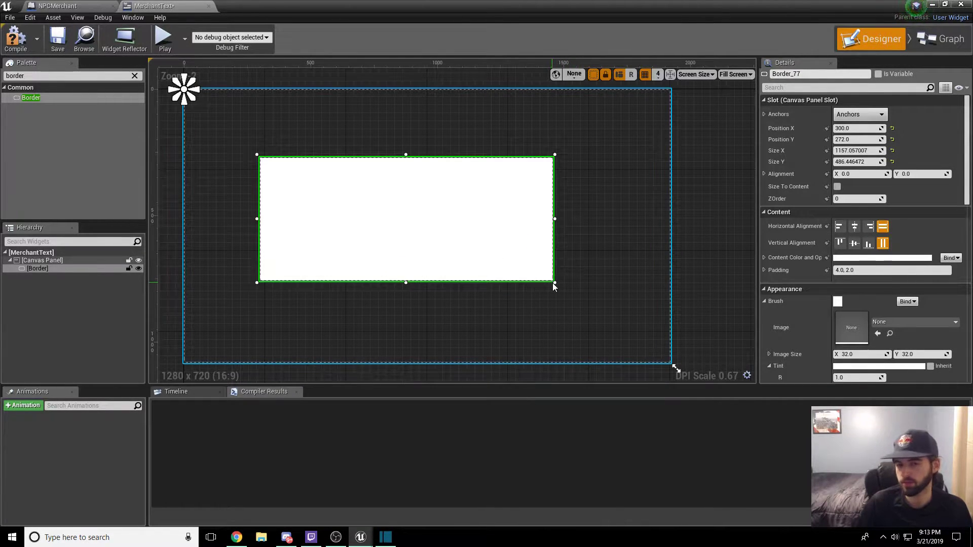
left_click_drag(553, 283, 569, 293)
left_click_drag(482, 244, 435, 229)
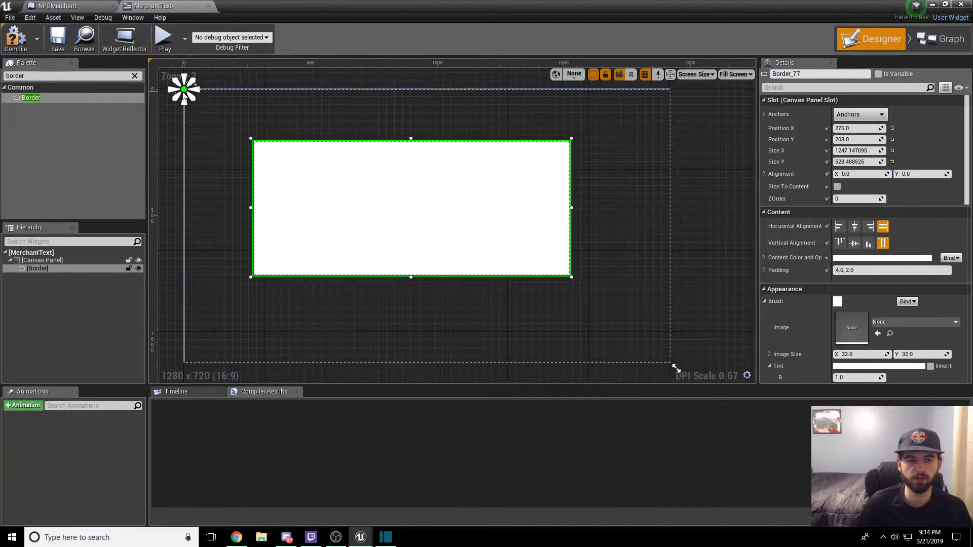
left_click_drag(189, 92, 429, 217)
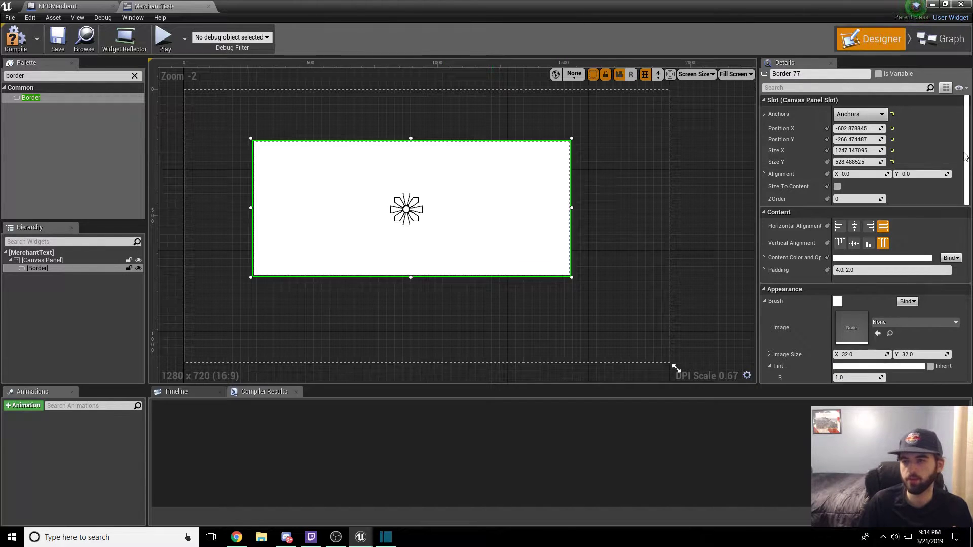
scroll(938, 241, "down", 5)
scroll(913, 251, "down", 2)
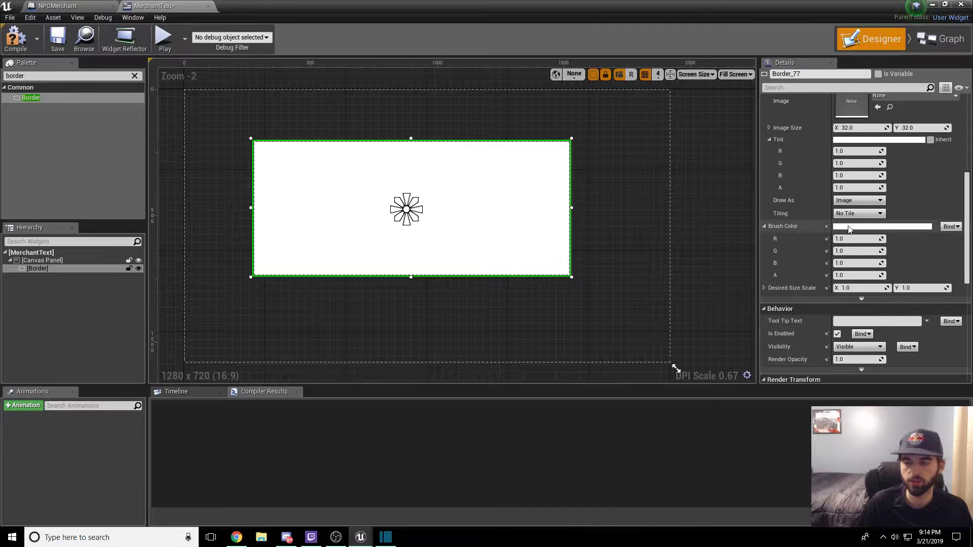
Step: Set the Border's brush colour to solid black (RGB 0.0, alpha 1.0)
left_click(868, 227)
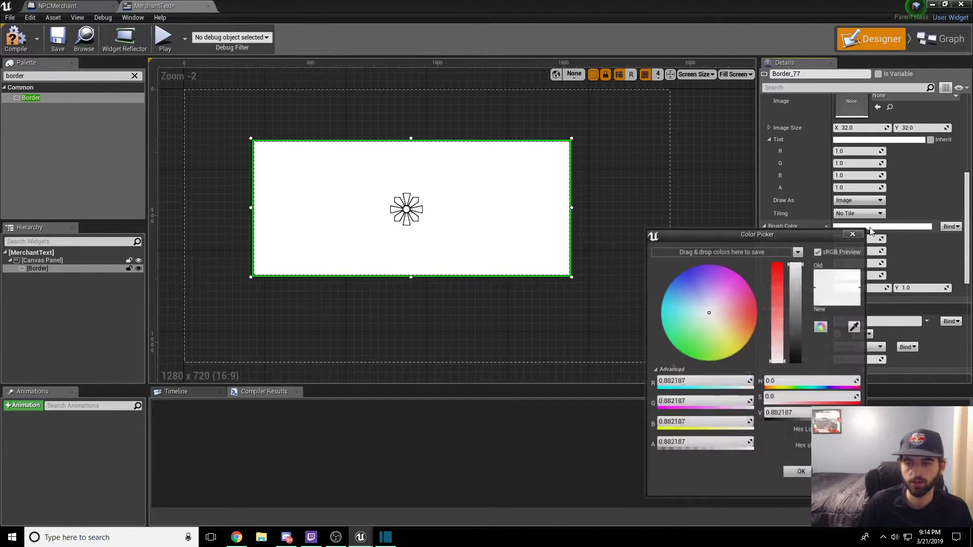
left_click_drag(800, 275, 796, 360)
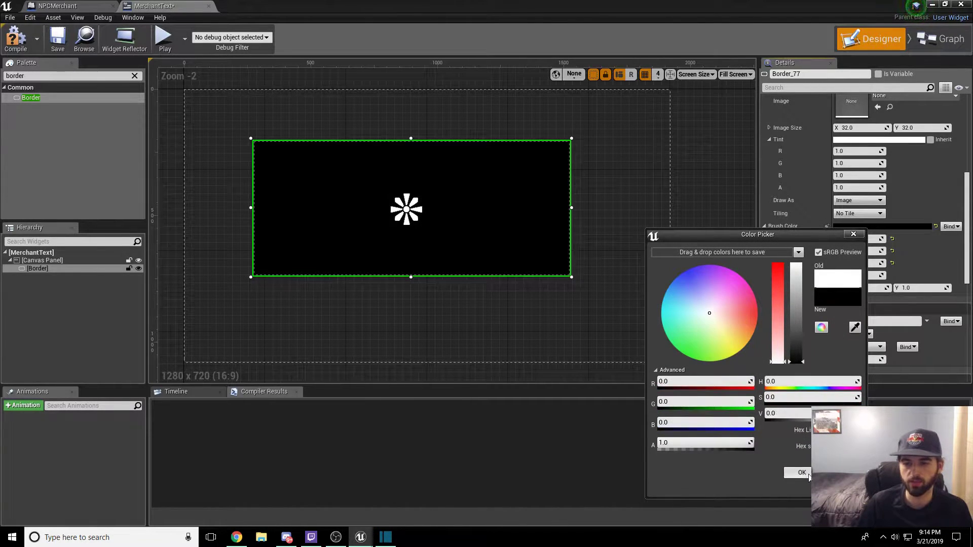
left_click(802, 472)
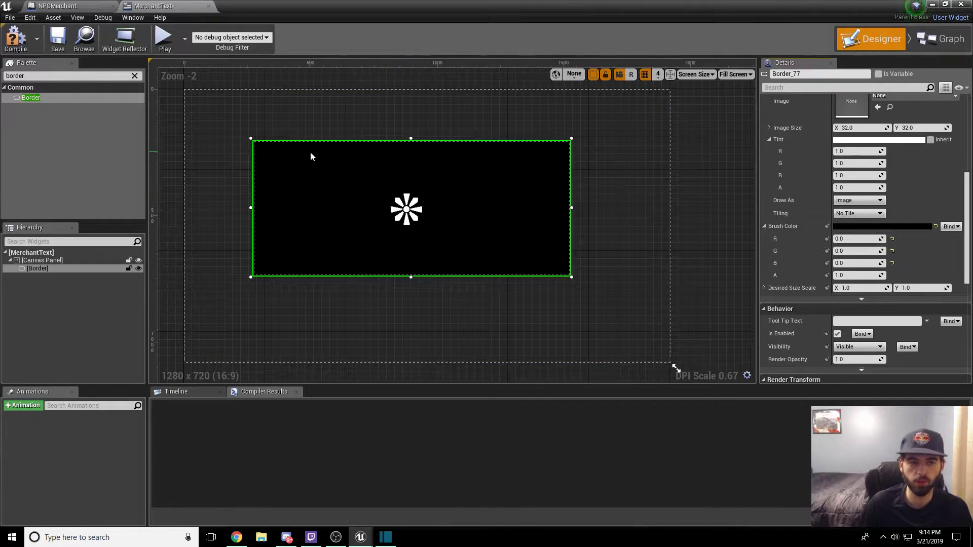
left_click(134, 75)
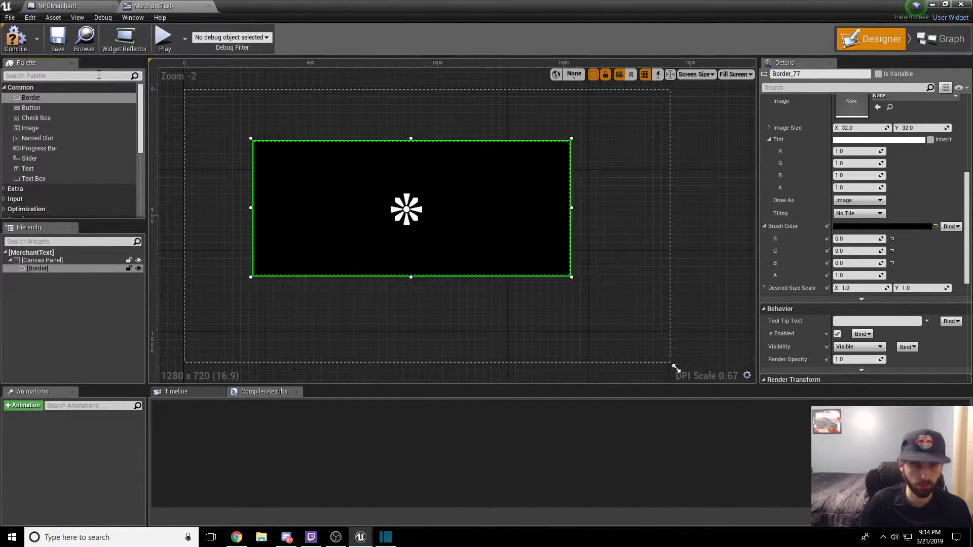
Step: Nest a Vertical Box under the Border in the MerchantText hierarchy
type("vertic")
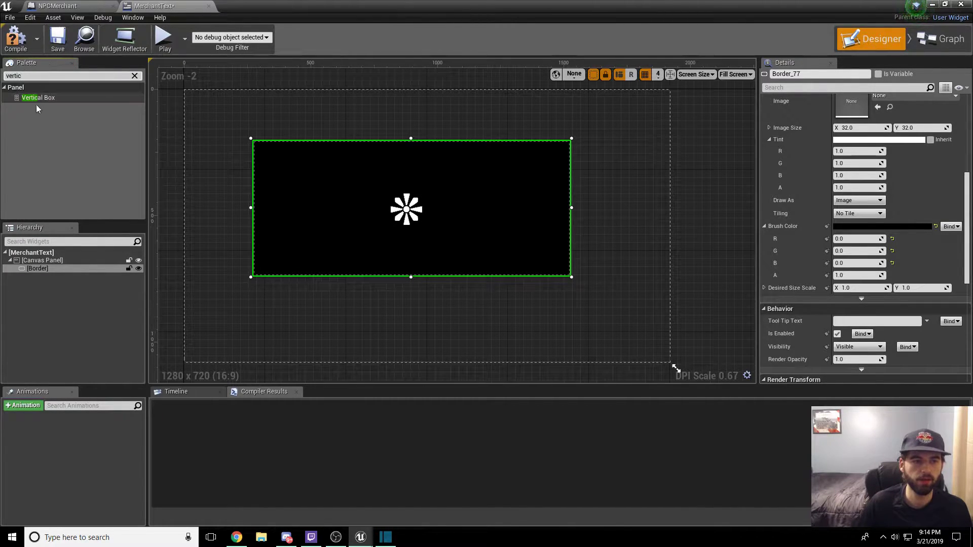
left_click_drag(28, 99, 47, 268)
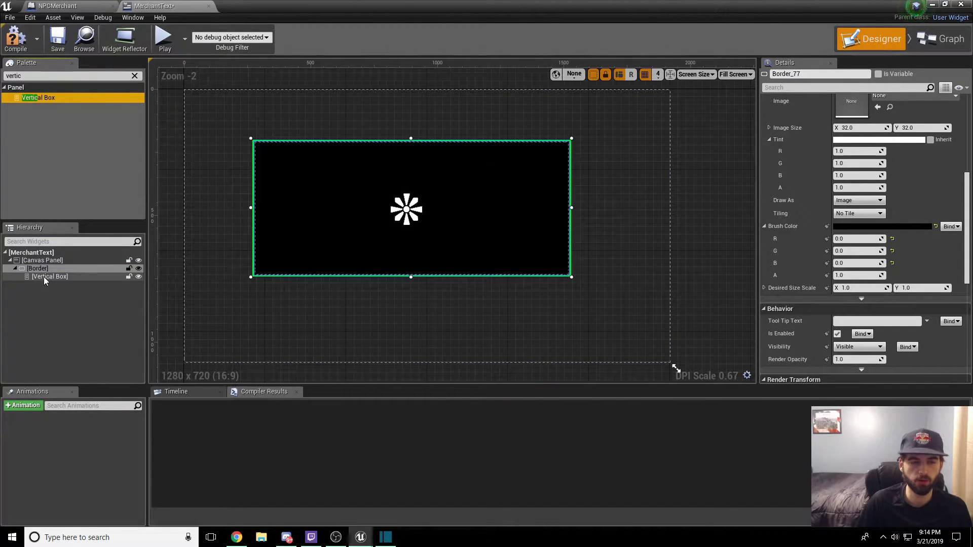
left_click(135, 75)
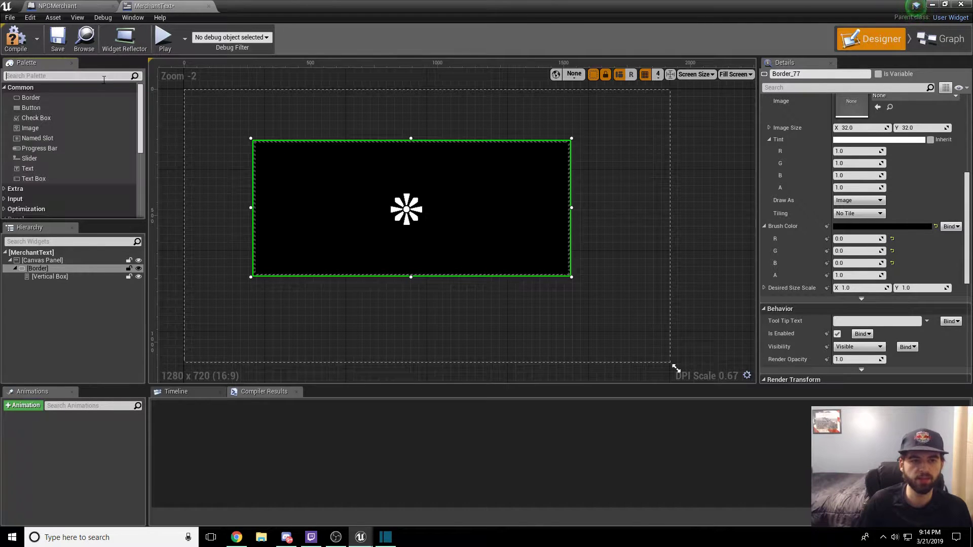
type("text")
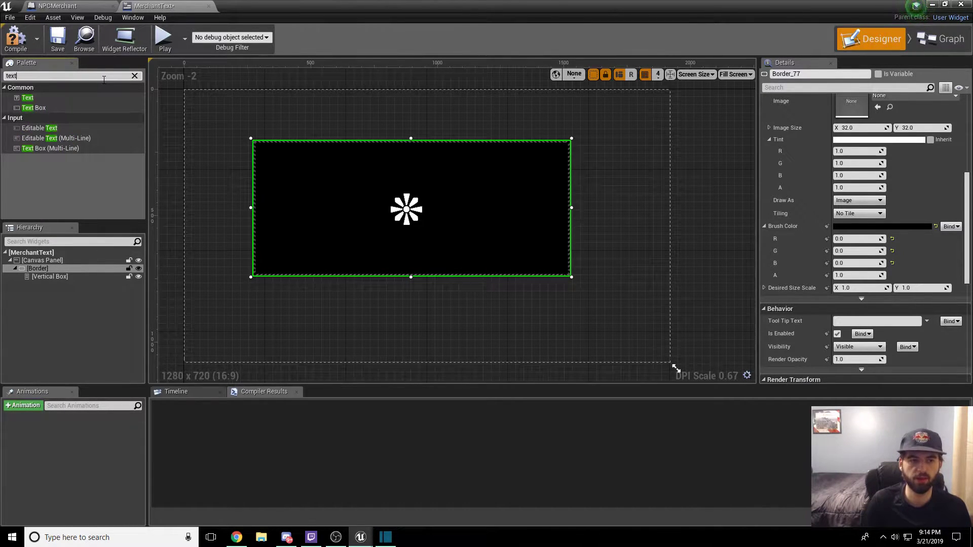